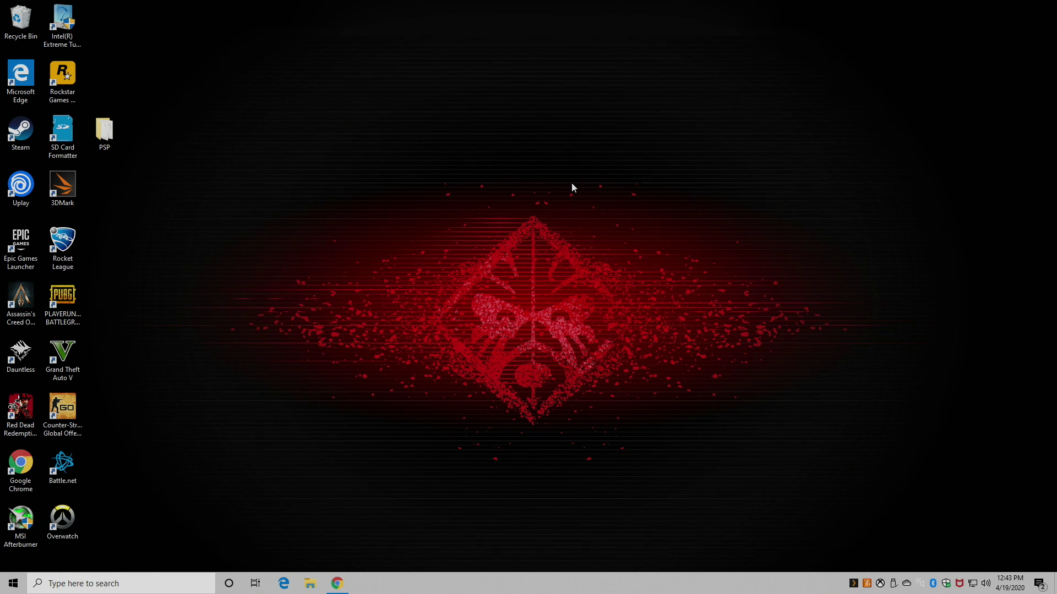
Step: Open the PSP games folder, widen its Name column to show full titles, then minimize it
double_click(105, 132)
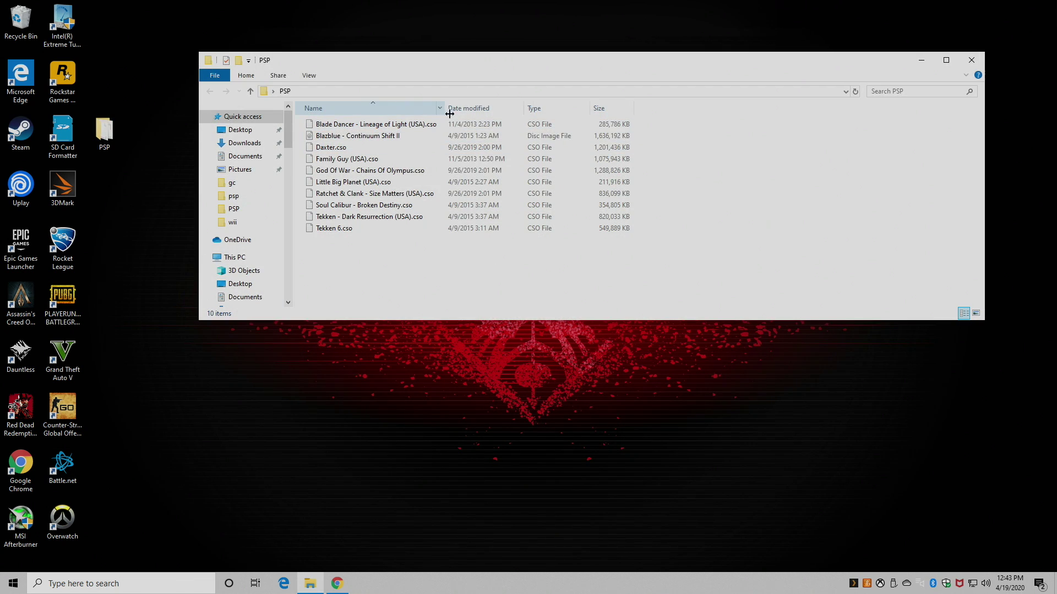
drag(444, 109, 520, 108)
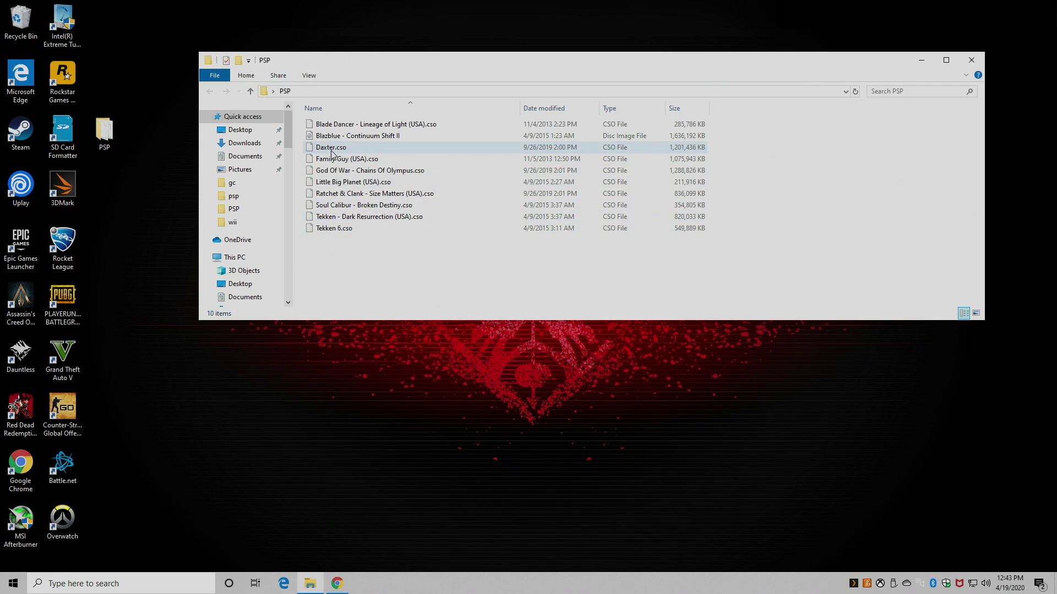
click(636, 137)
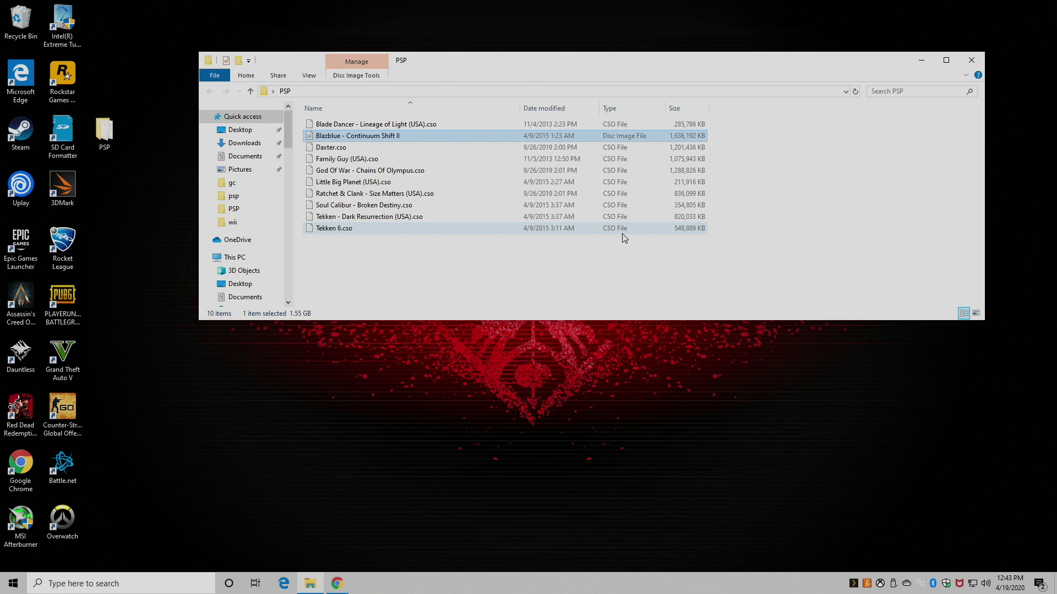
click(921, 60)
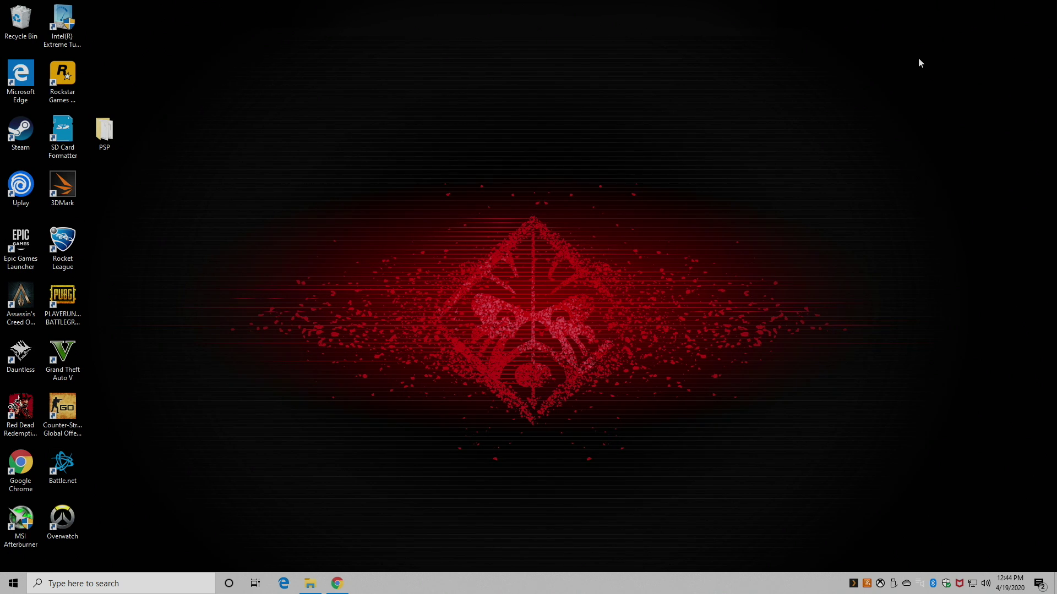
Step: Download the PPSSPP 1.9.3 Windows zip from ppsspp.org's downloads page, then go to the WinRAR page
click(338, 585)
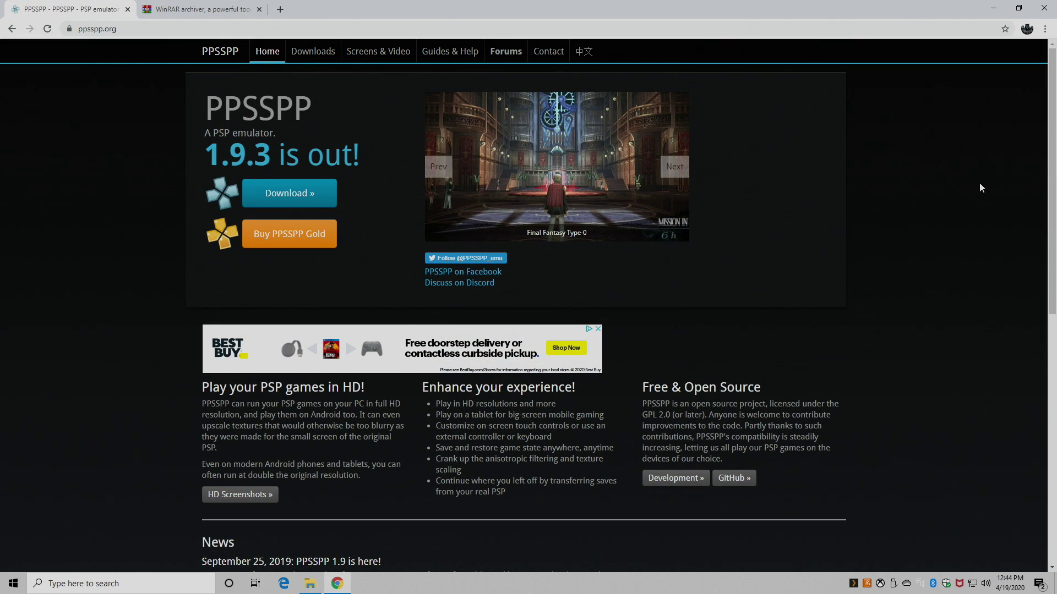
click(286, 194)
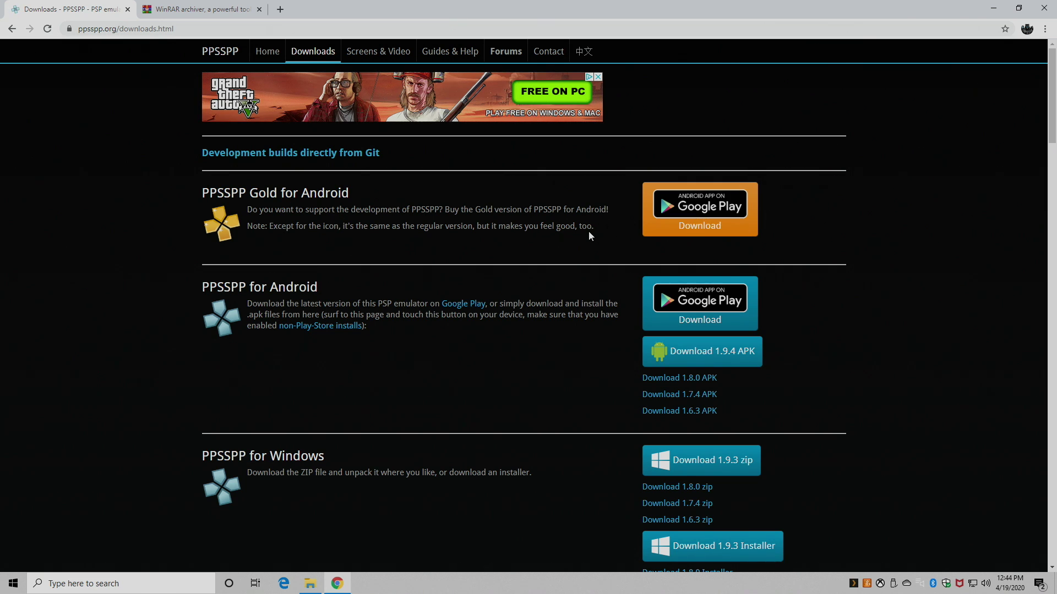
scroll(551, 269, down, 7)
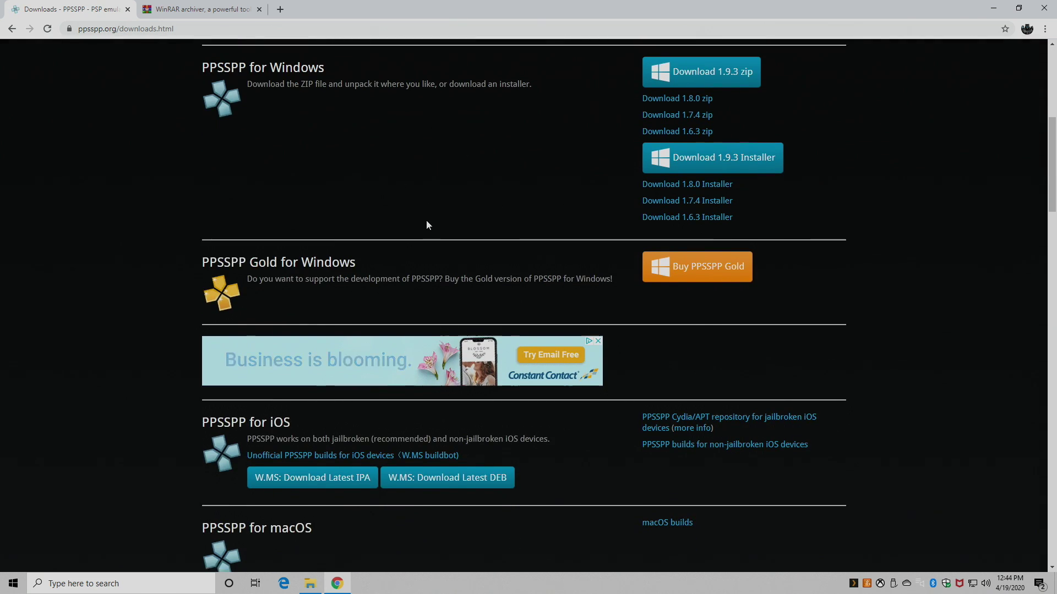
scroll(427, 227, down, 3)
scroll(471, 281, down, 5)
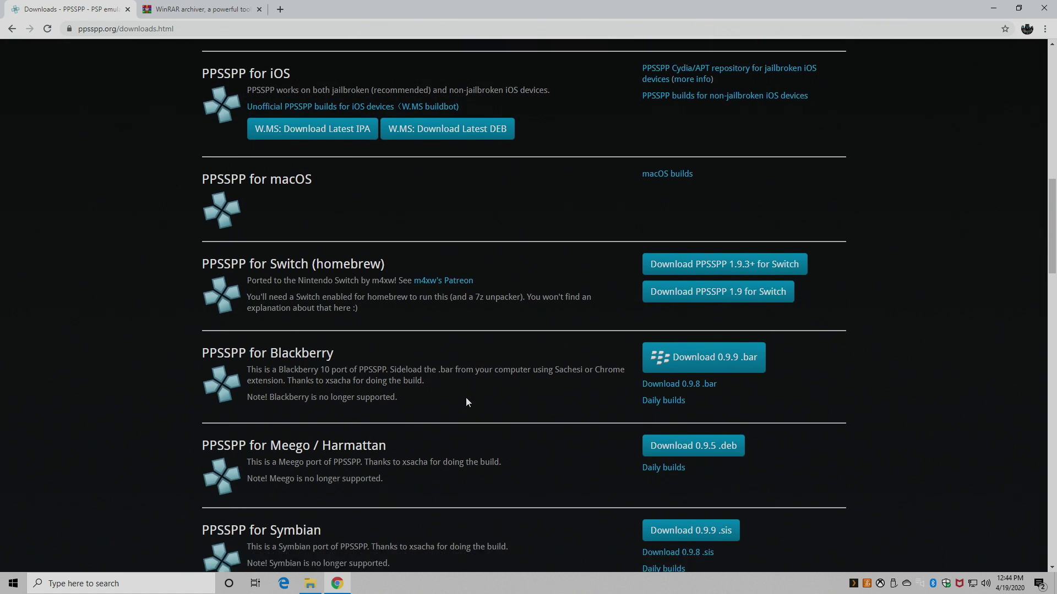
scroll(465, 398, up, 14)
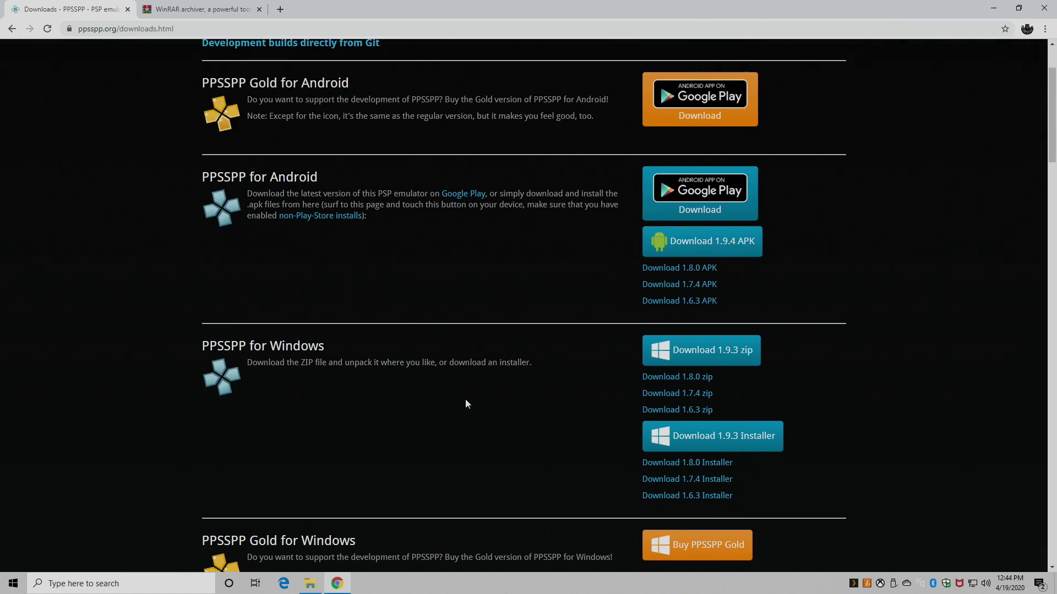
scroll(464, 399, down, 2)
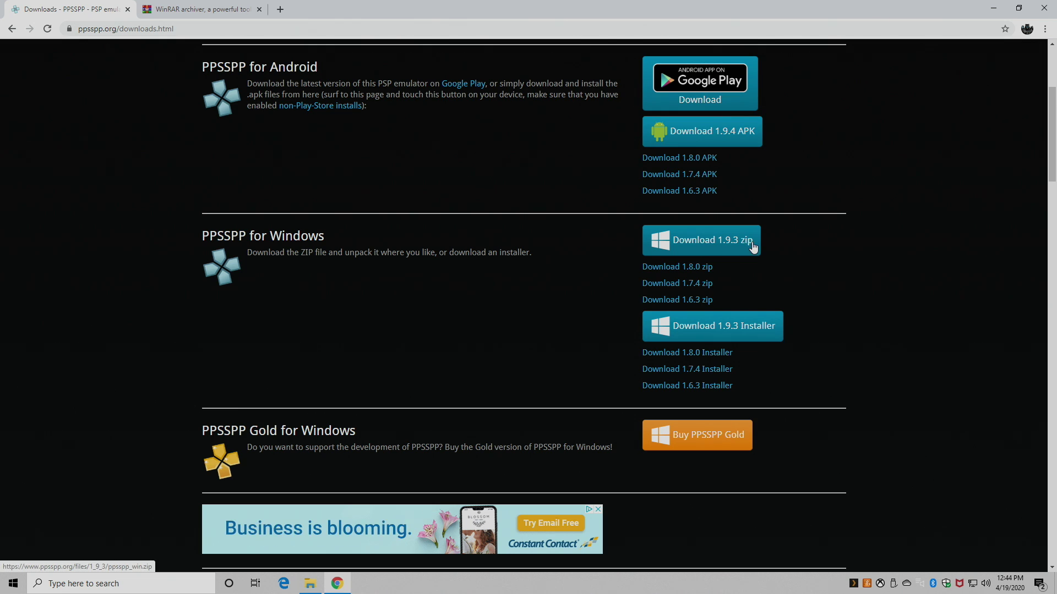
click(713, 244)
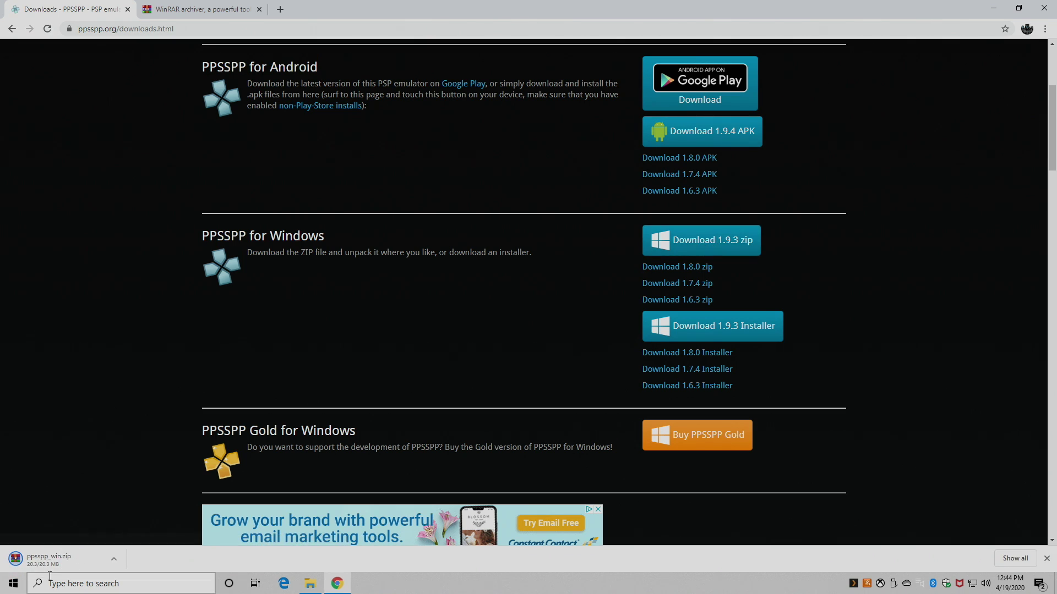
click(199, 4)
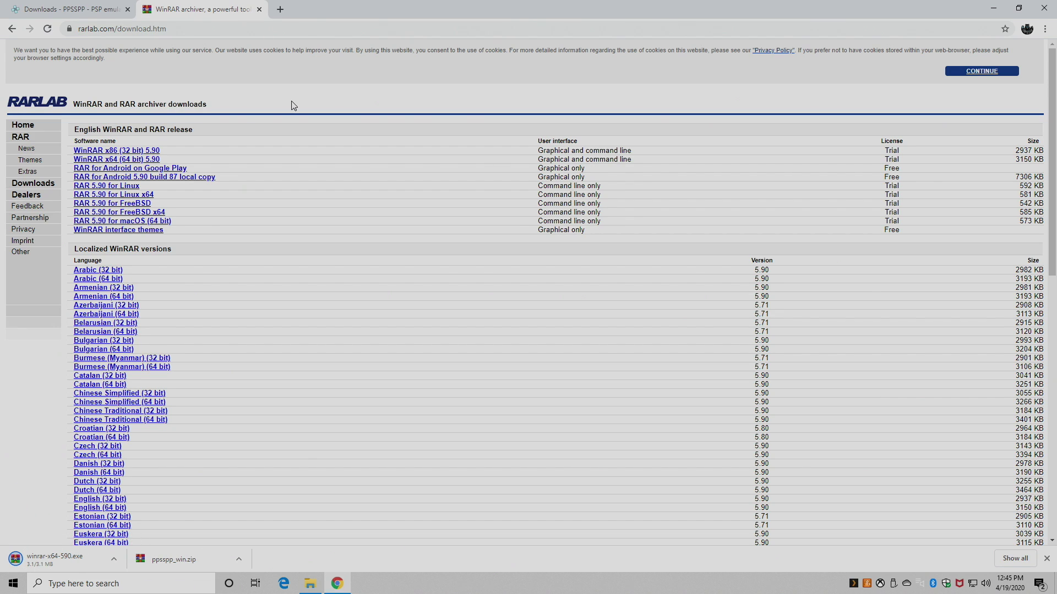
Step: Install WinRAR 5.90 with default options, close its Start Menu folder, and snap Chrome right
click(52, 562)
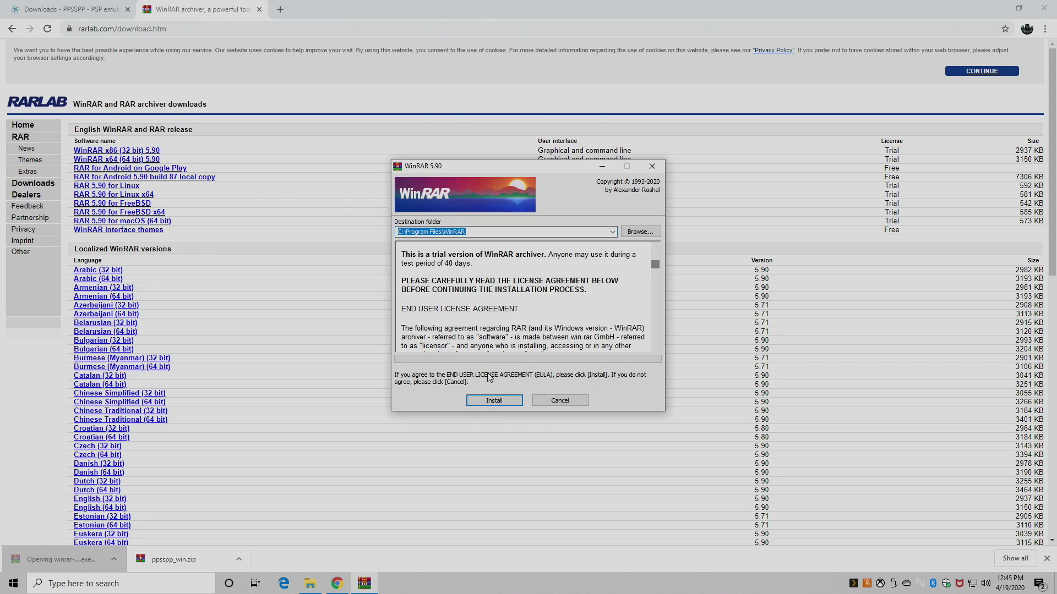
click(492, 400)
click(503, 397)
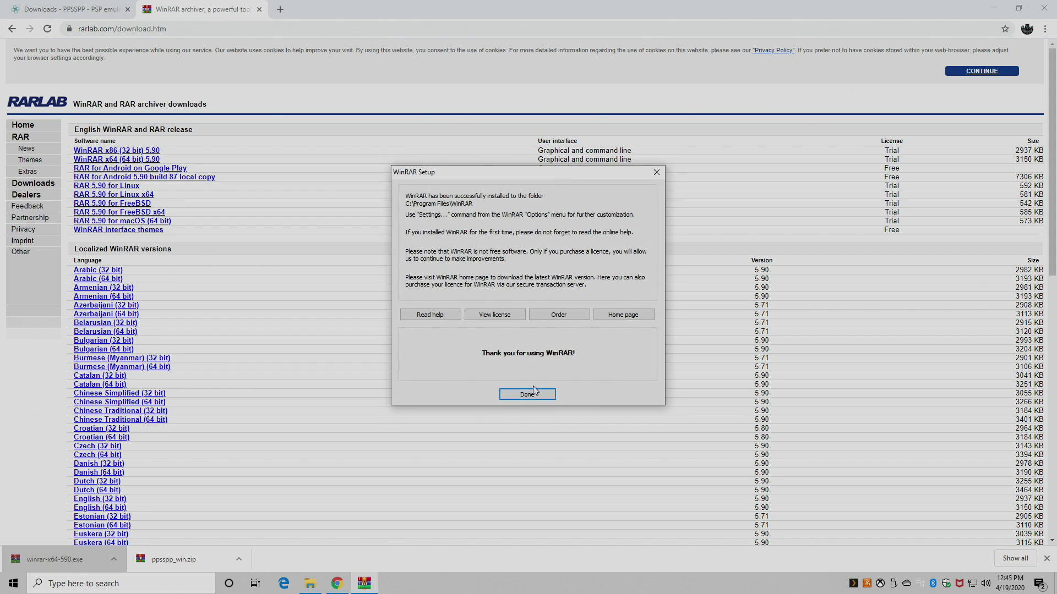
click(528, 392)
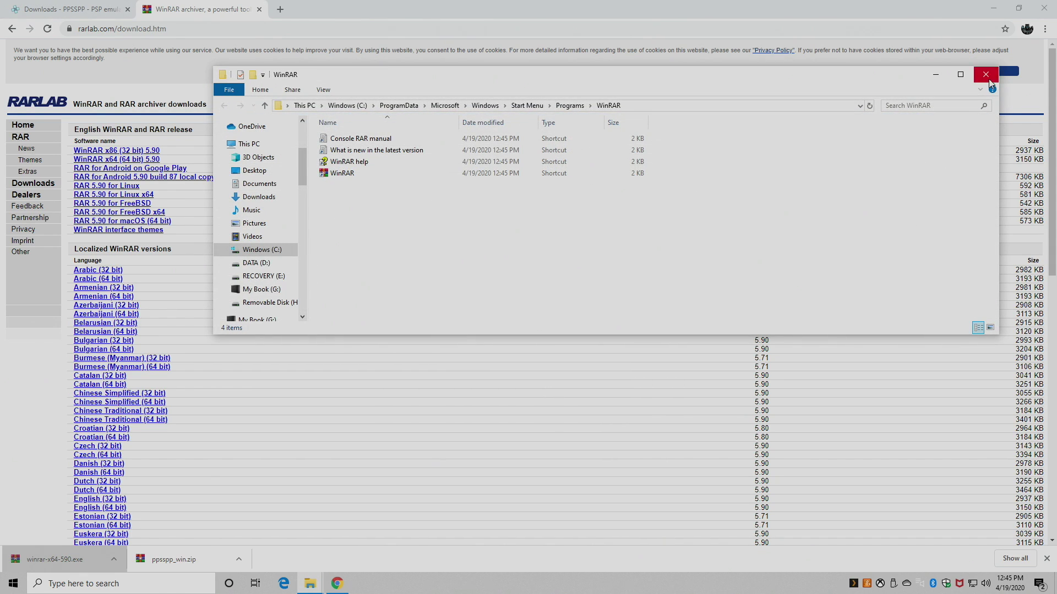
click(988, 79)
key(super+Right)
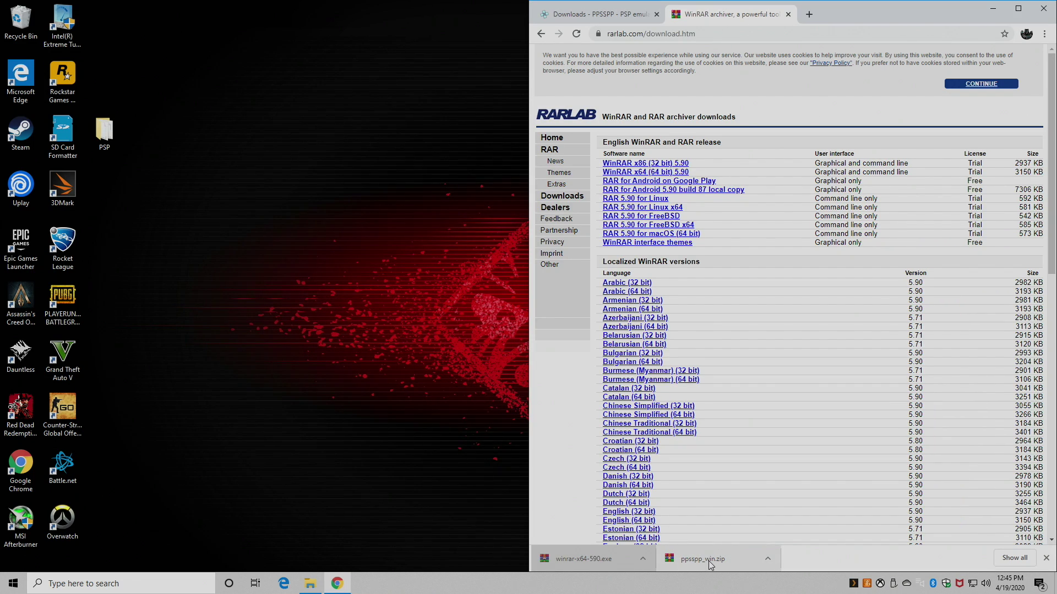
Step: Copy ppsspp_win.zip to the desktop and extract it into a ppsspp_win folder
drag(710, 566, 325, 225)
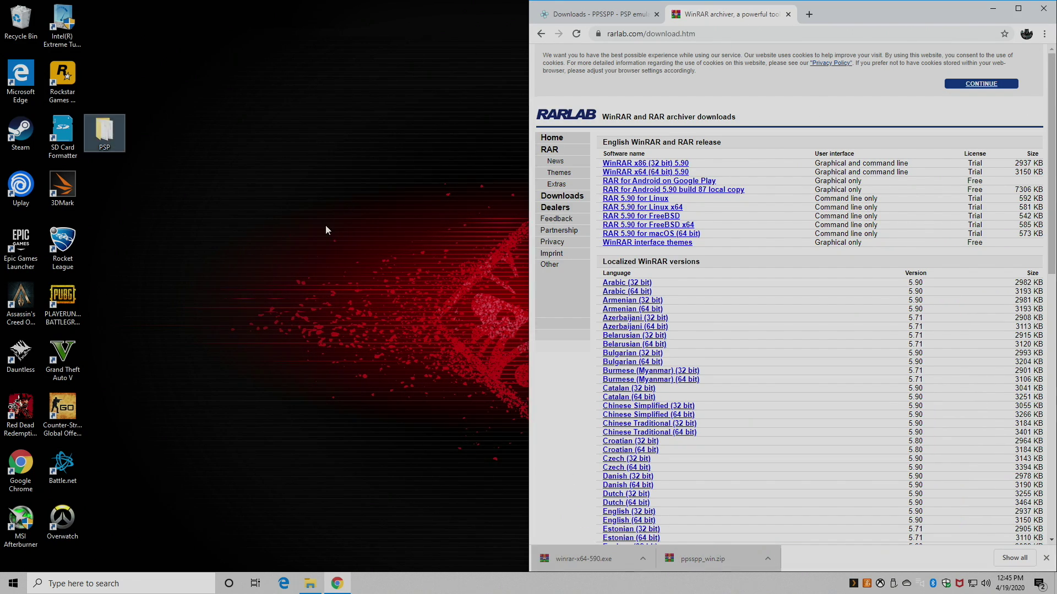
click(995, 7)
drag(311, 188, 438, 119)
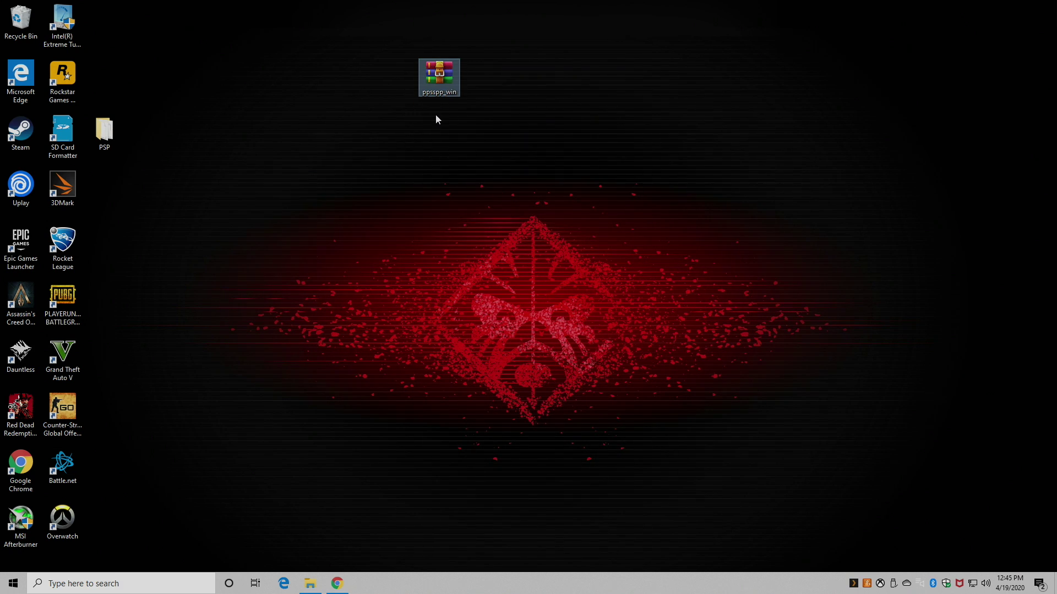
right_click(439, 86)
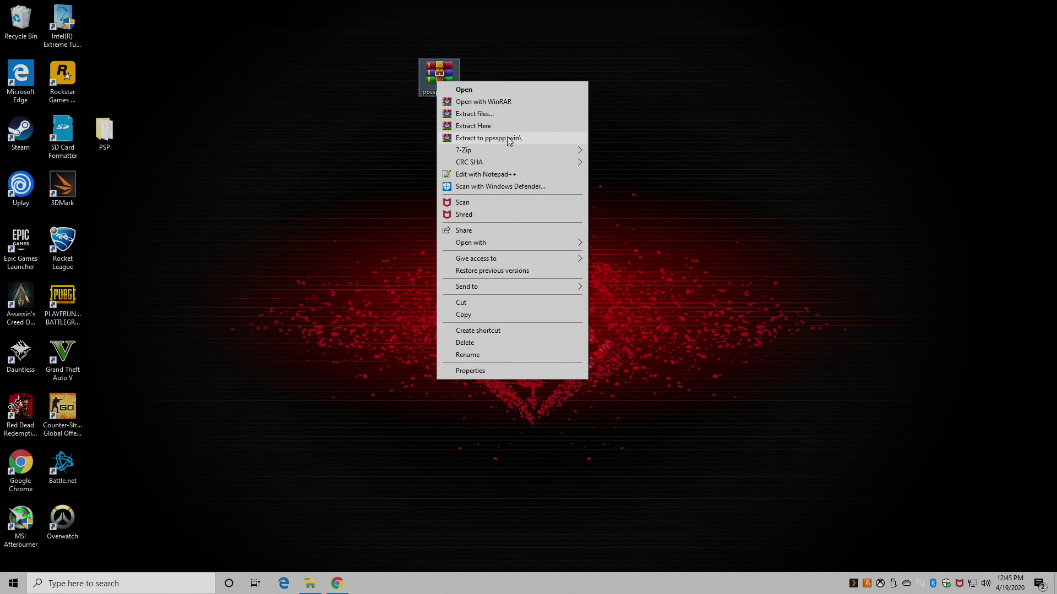
click(507, 138)
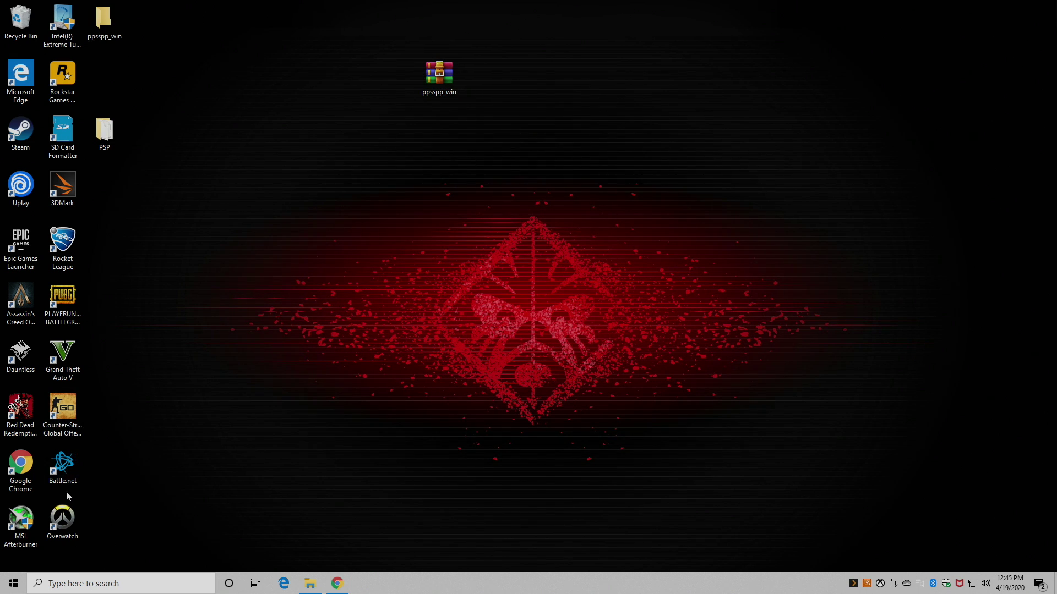
drag(103, 25, 325, 110)
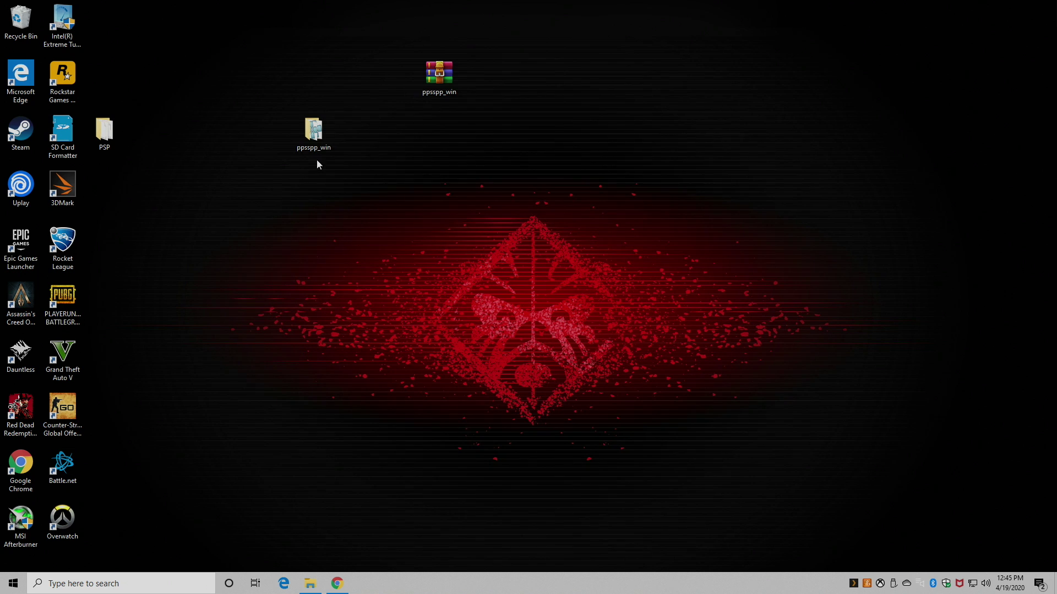
Step: Create a PPSSPPWindows64 shortcut from the ppsspp_win folder and place it on the desktop
double_click(321, 141)
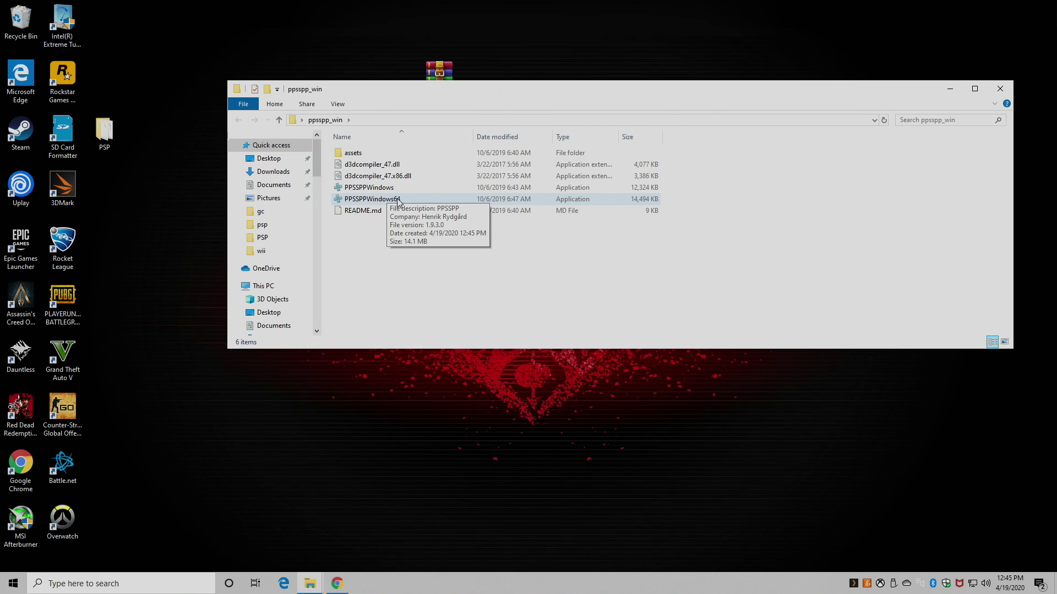
right_click(398, 201)
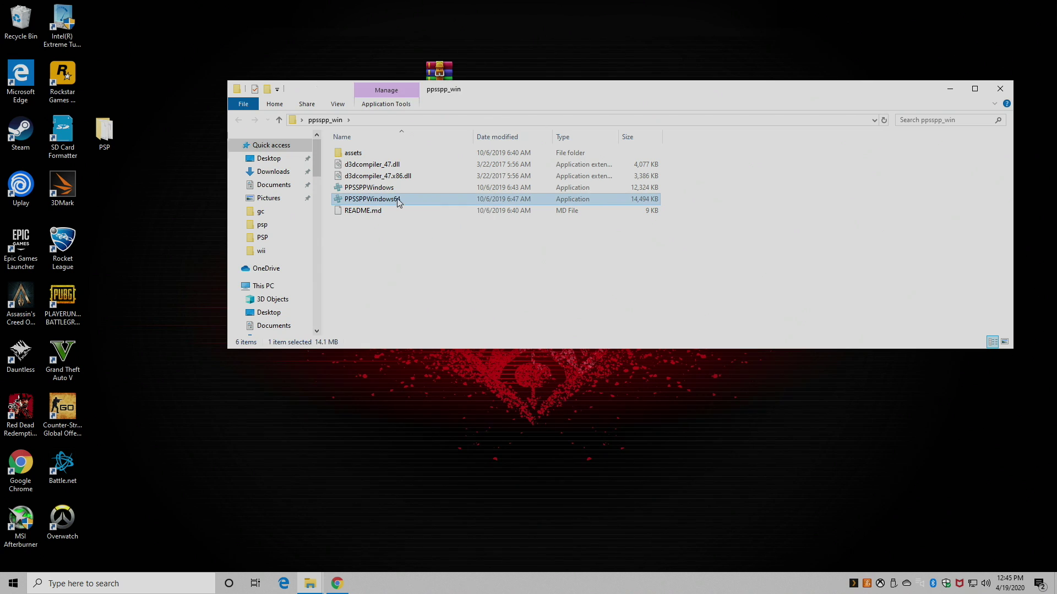
click(438, 496)
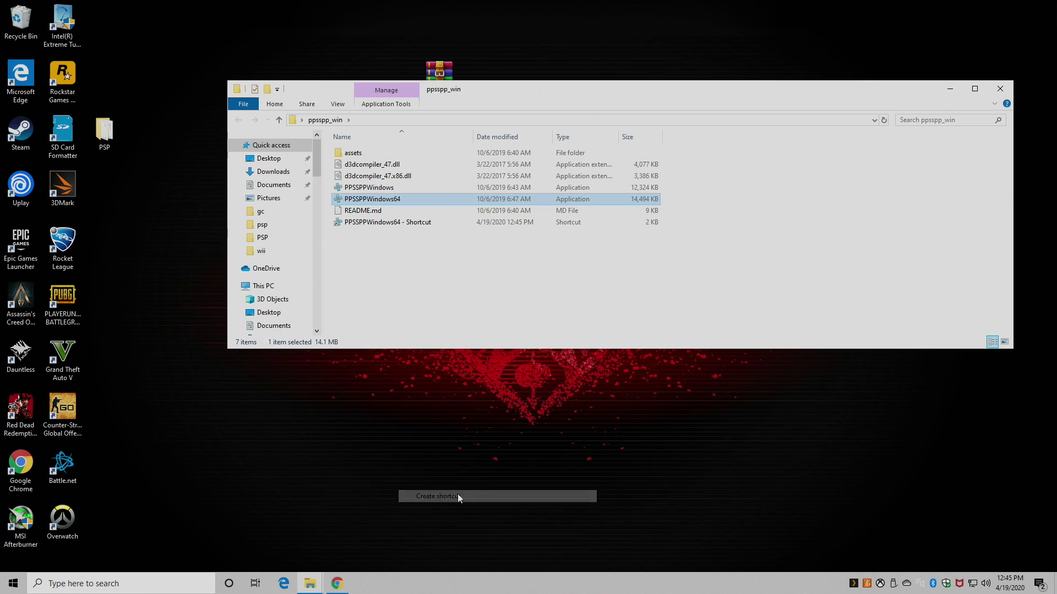
drag(411, 203, 172, 222)
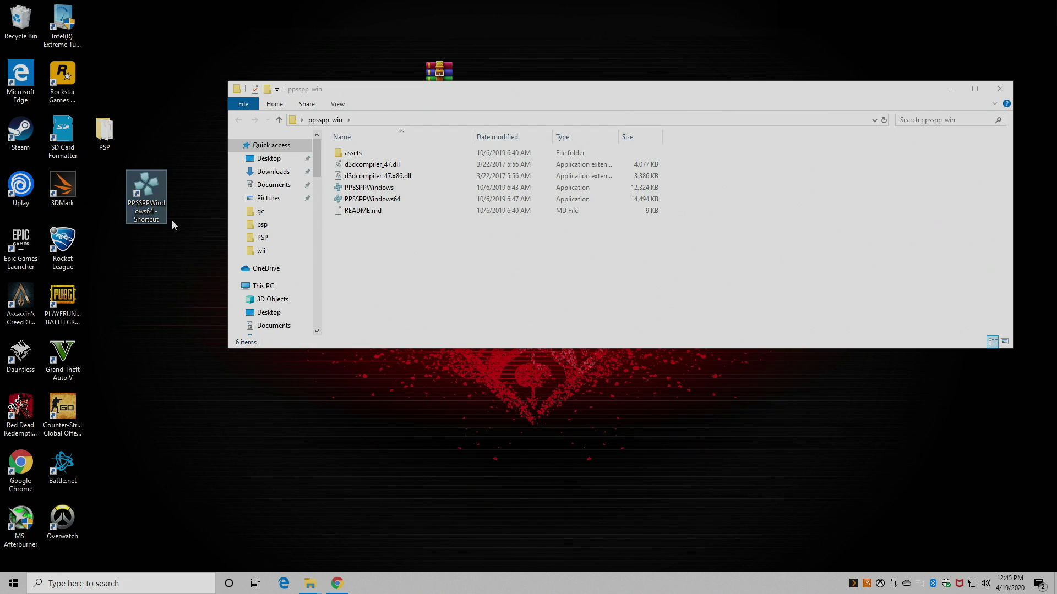
click(998, 92)
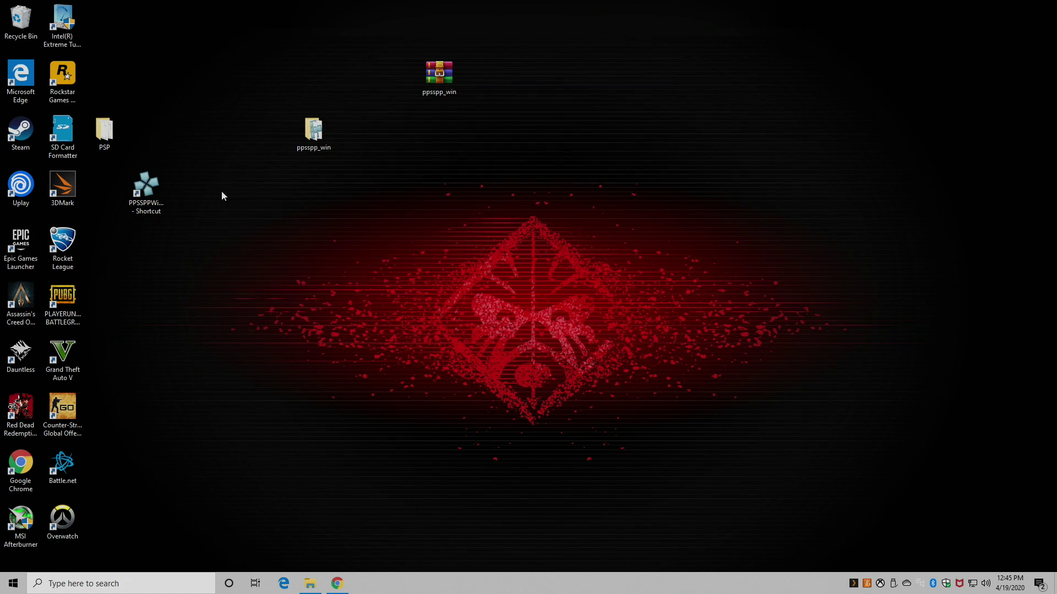
Step: Launch PPSSPP from the desktop shortcut and turn on Fullscreen in the game settings
double_click(156, 193)
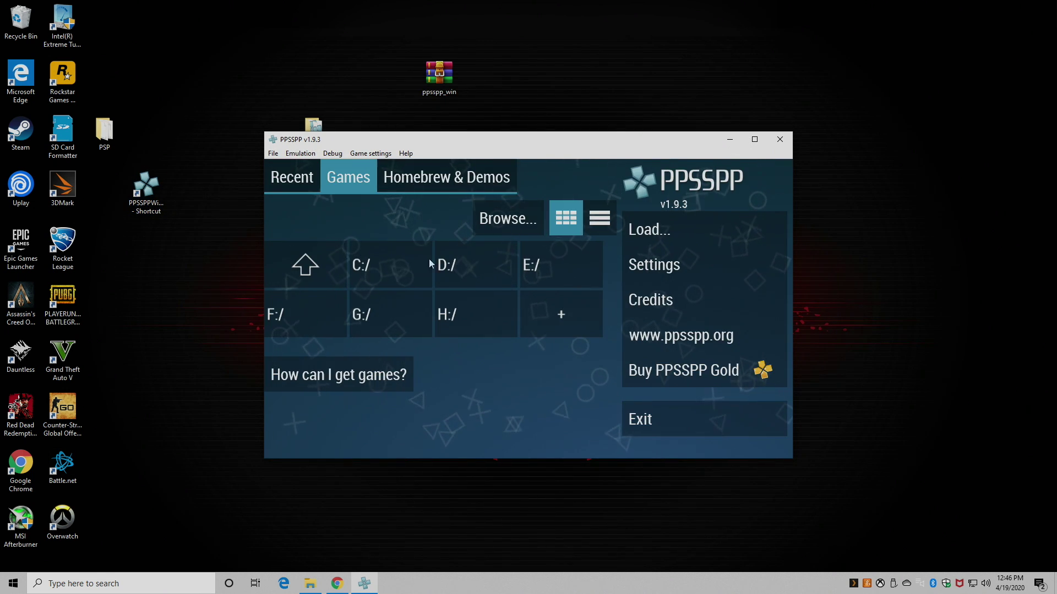
click(363, 154)
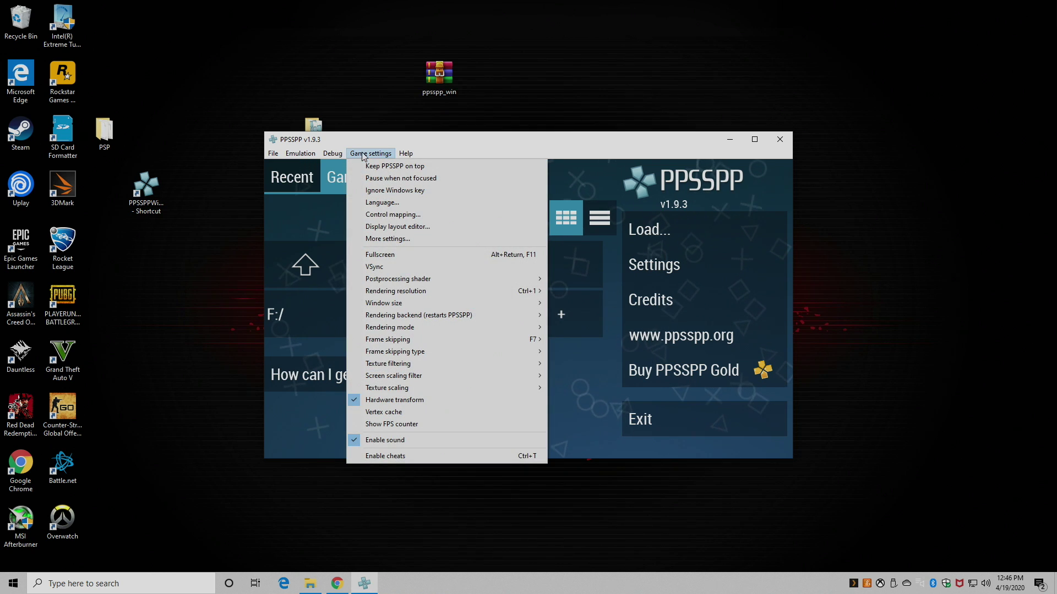
click(402, 257)
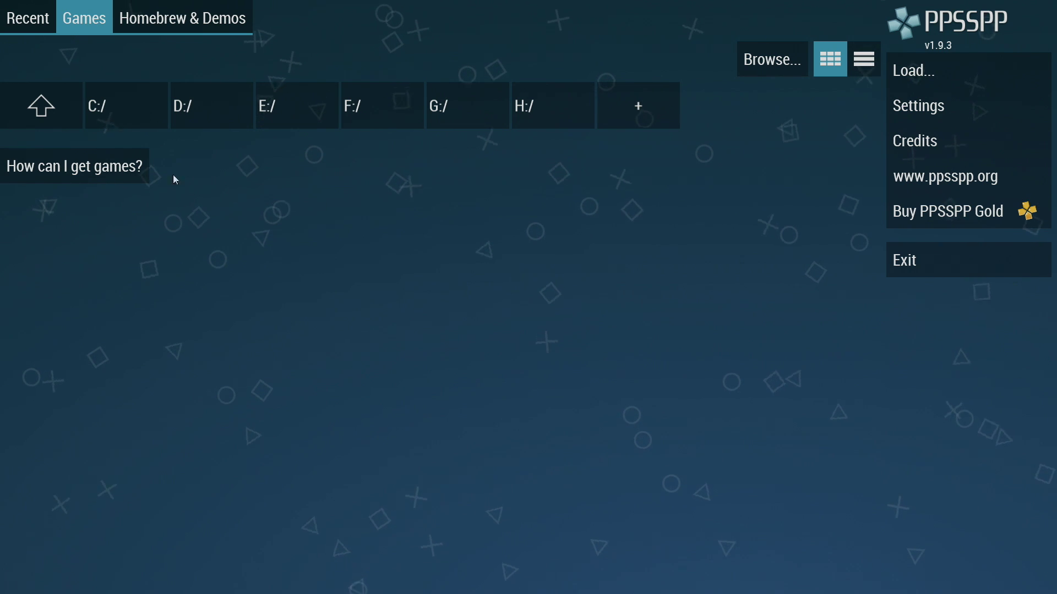
Step: Browse the Games tab to C:/Users/User 1/Desktop/PSP to show the game thumbnails
click(137, 105)
click(122, 165)
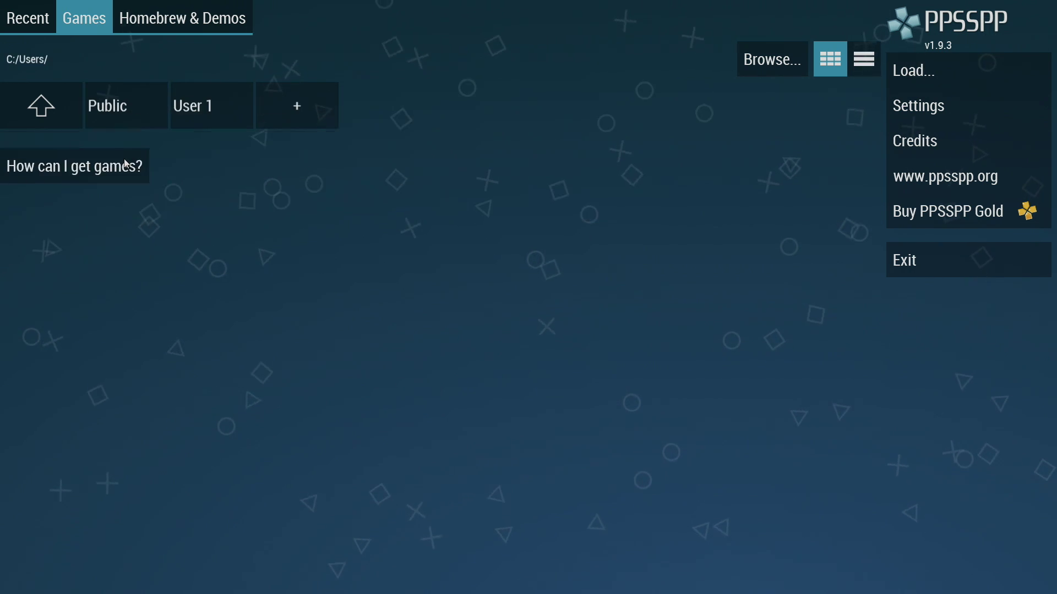
click(197, 108)
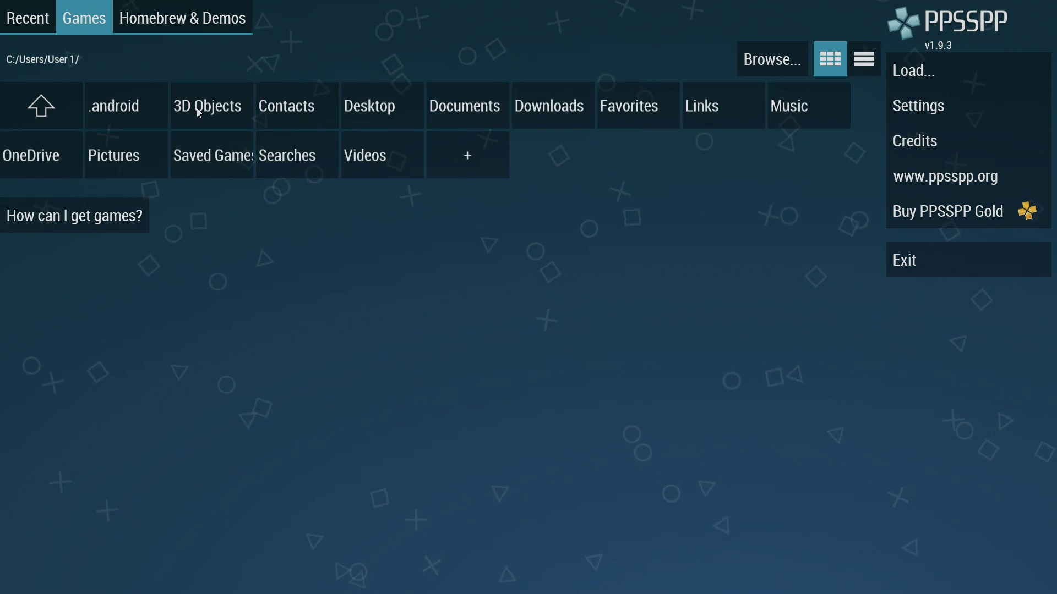
click(416, 93)
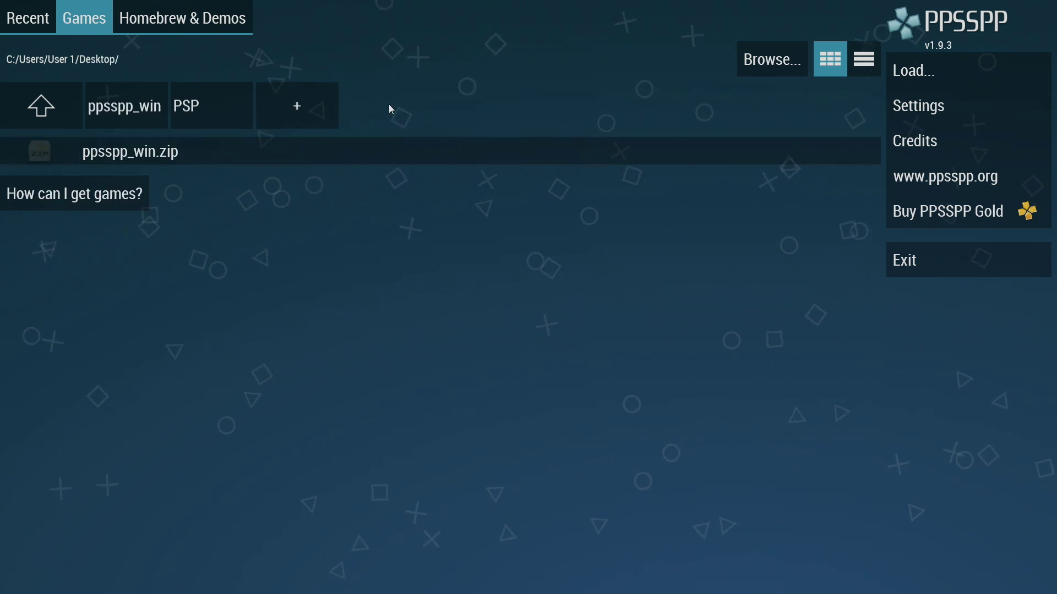
click(215, 107)
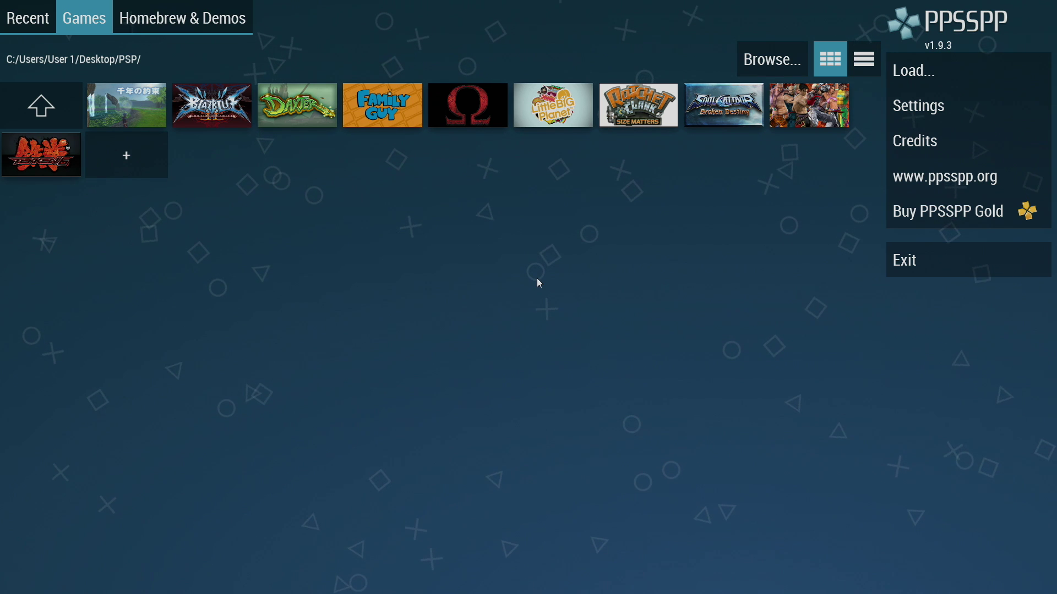
click(912, 107)
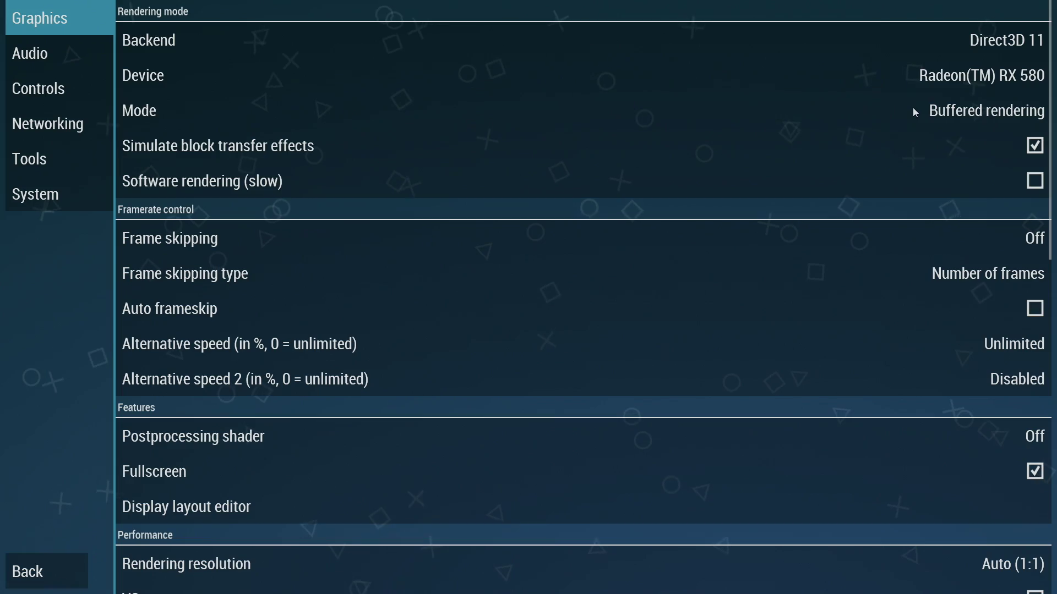
click(56, 97)
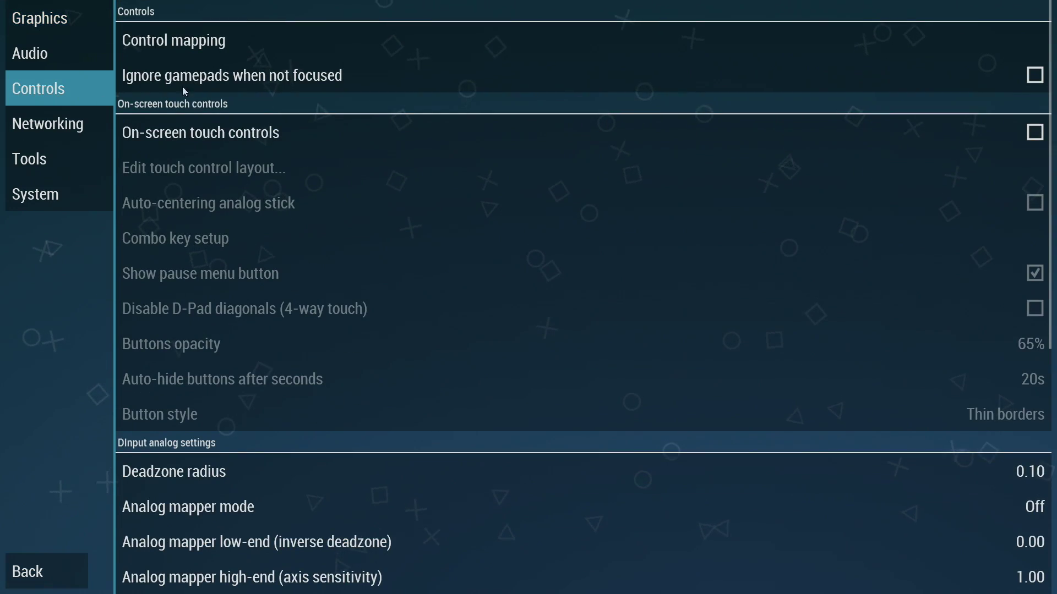
click(196, 44)
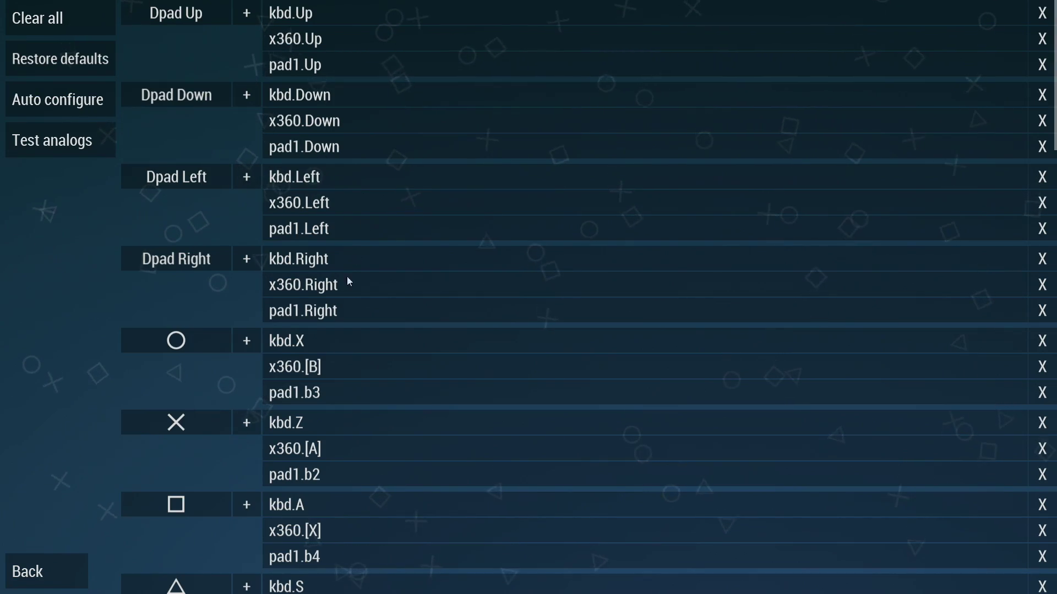
scroll(335, 402, down, 20)
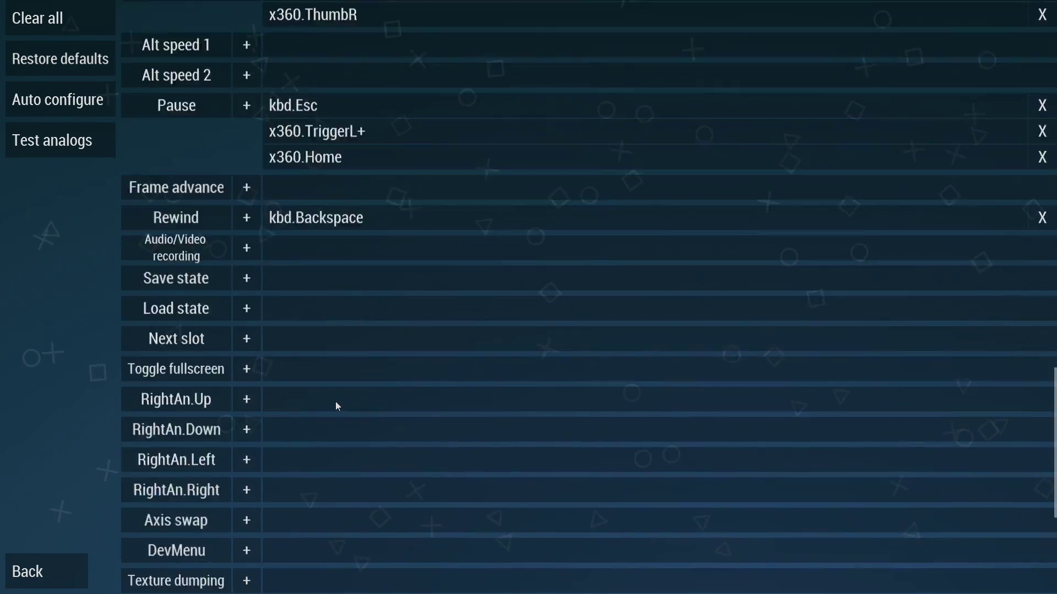
scroll(335, 405, up, 20)
scroll(333, 405, down, 8)
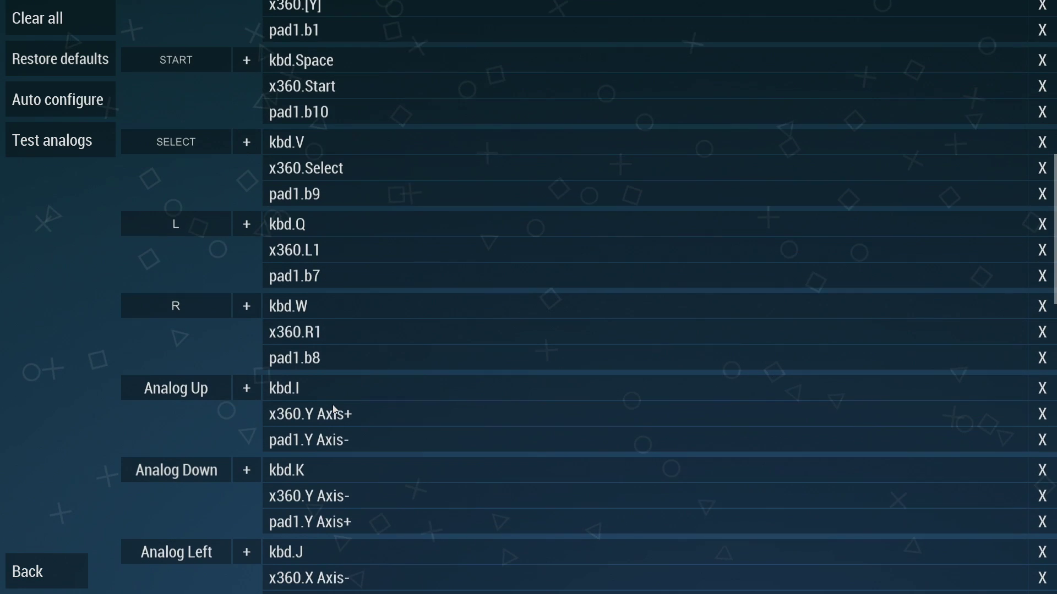
scroll(332, 404, down, 10)
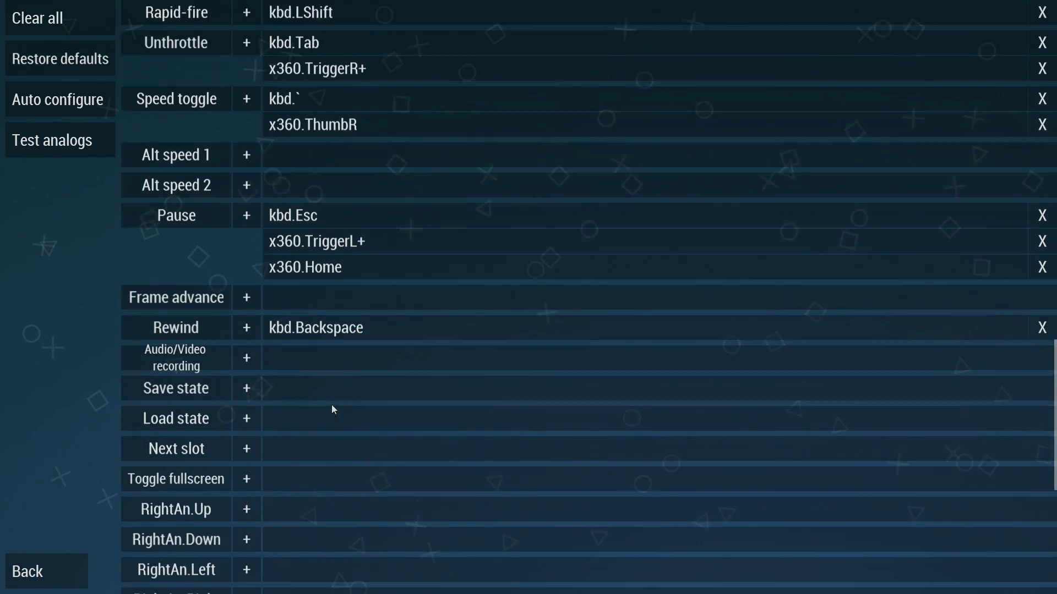
scroll(333, 410, down, 1)
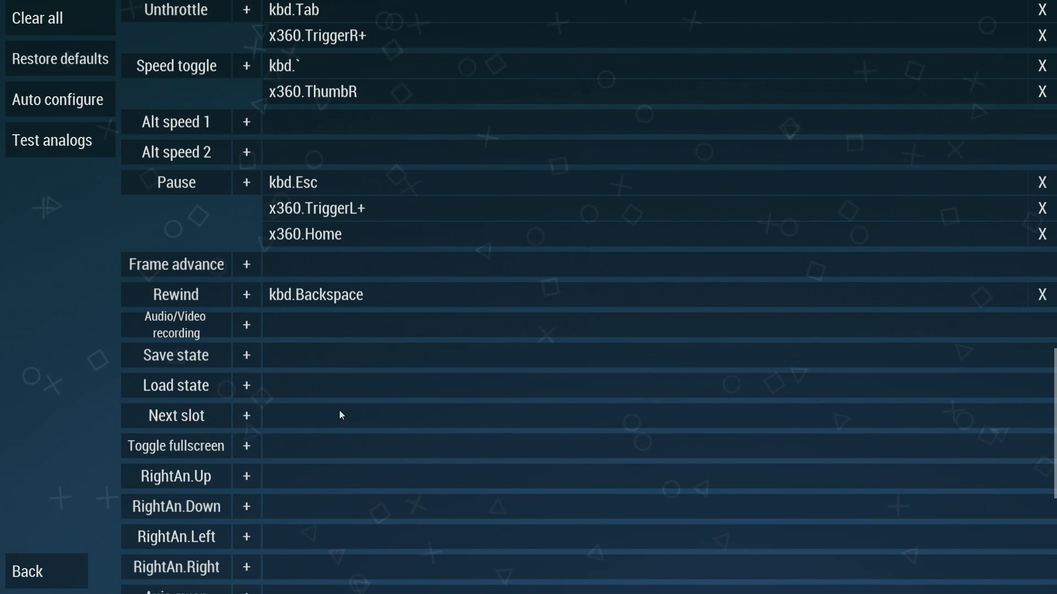
scroll(339, 410, up, 9)
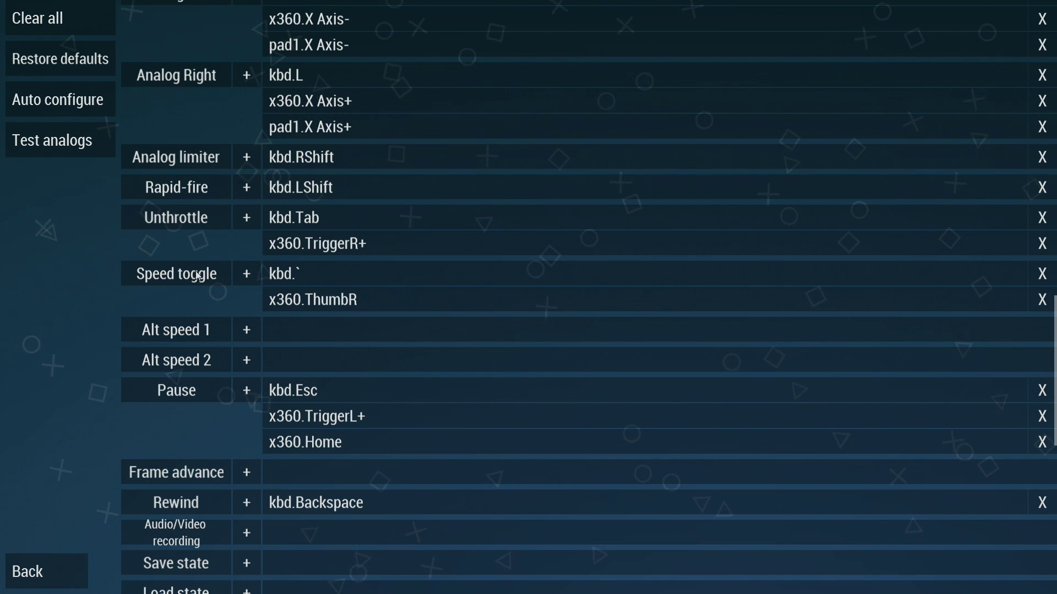
click(316, 303)
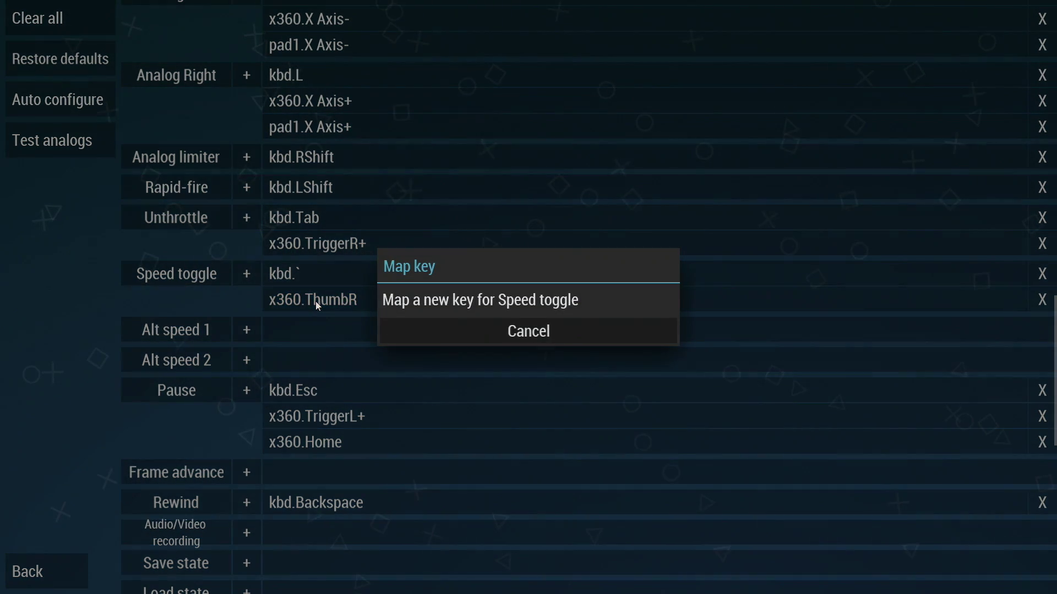
click(316, 302)
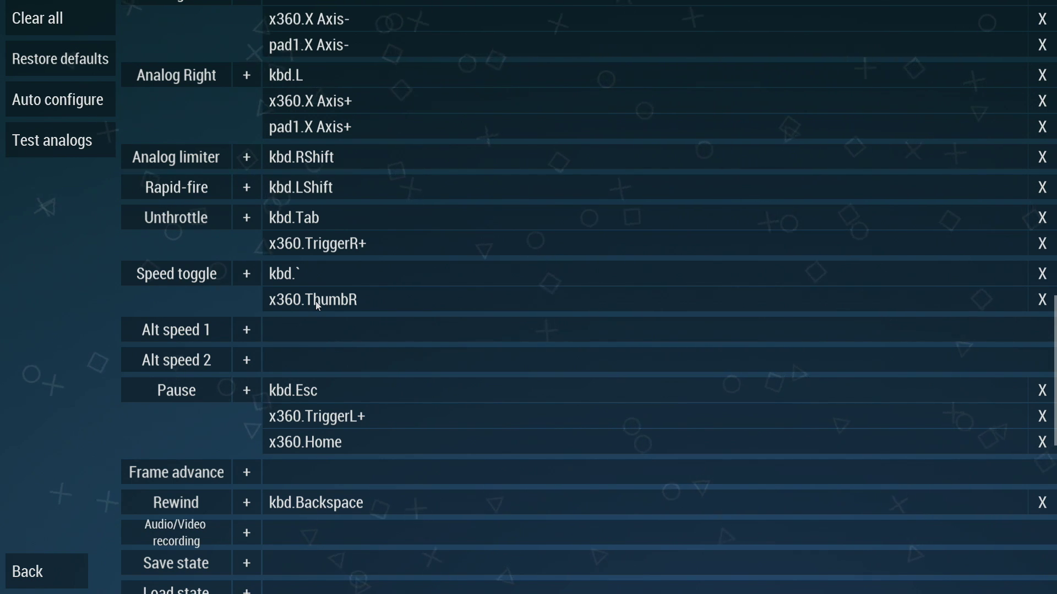
scroll(315, 302, down, 8)
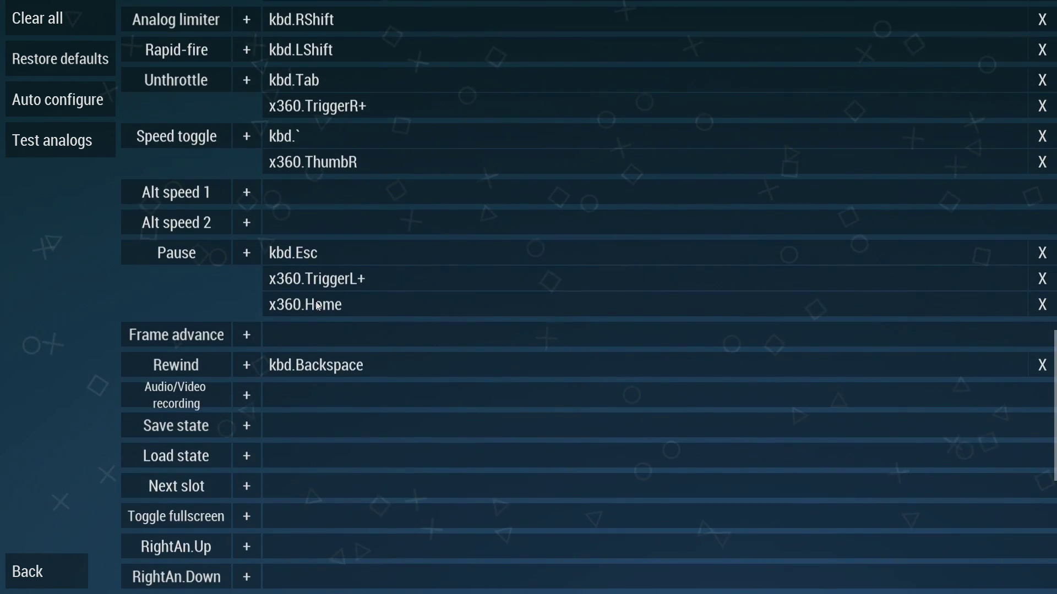
scroll(317, 306, down, 3)
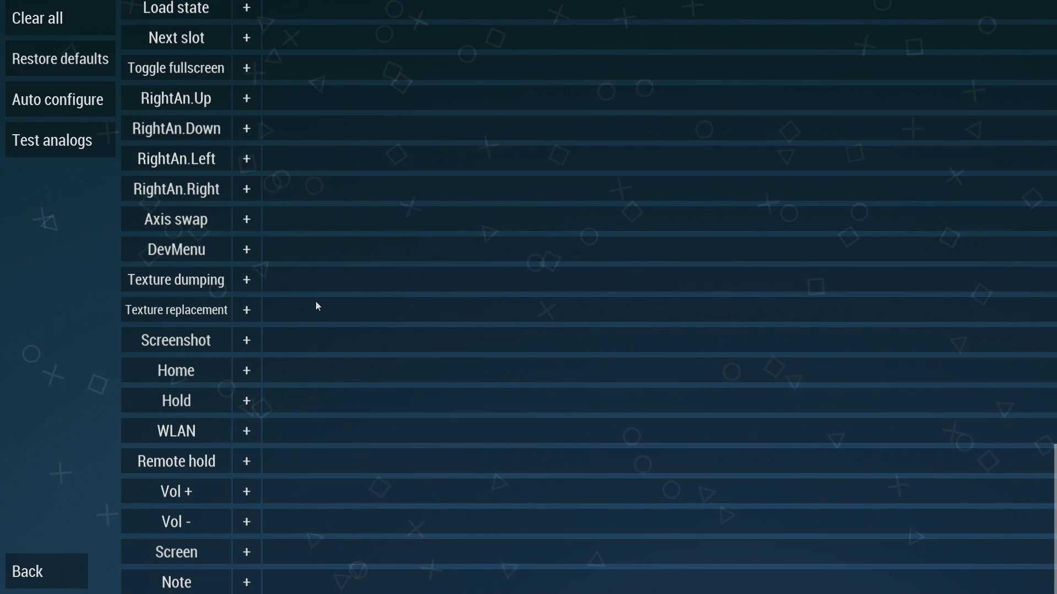
scroll(282, 377, up, 8)
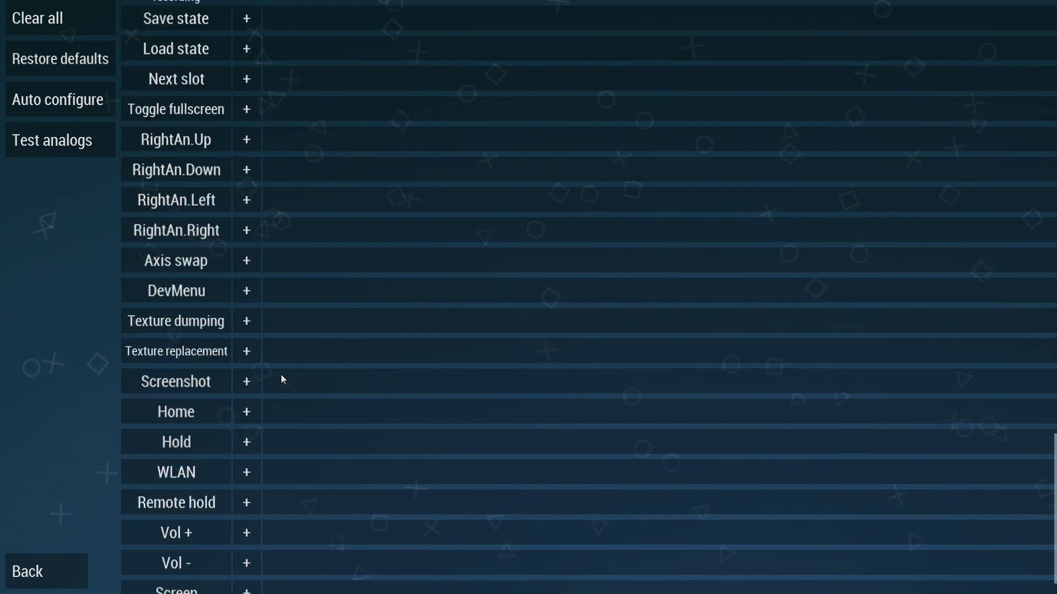
scroll(282, 379, down, 8)
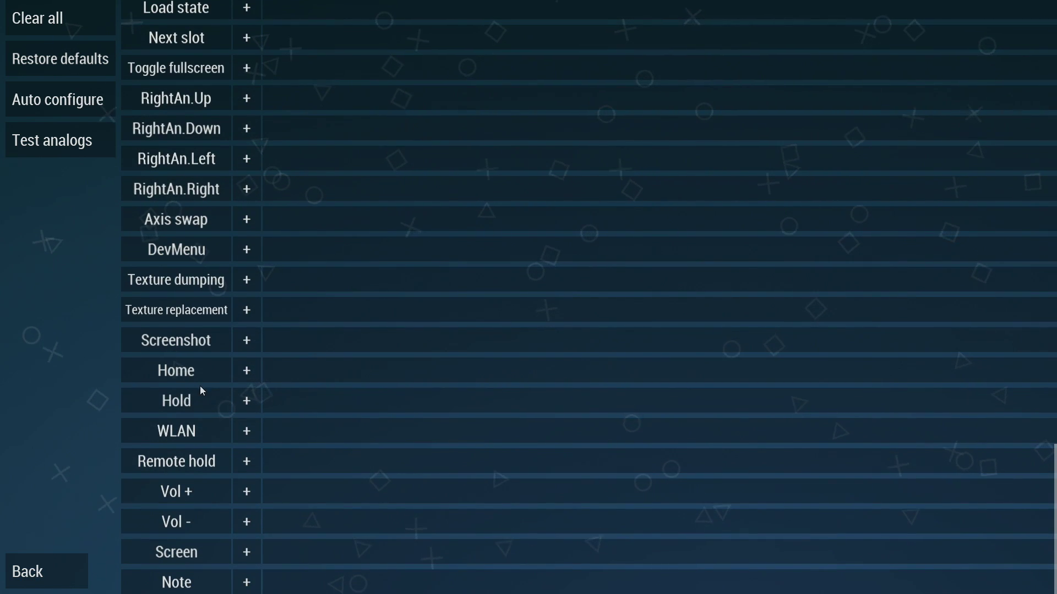
click(45, 576)
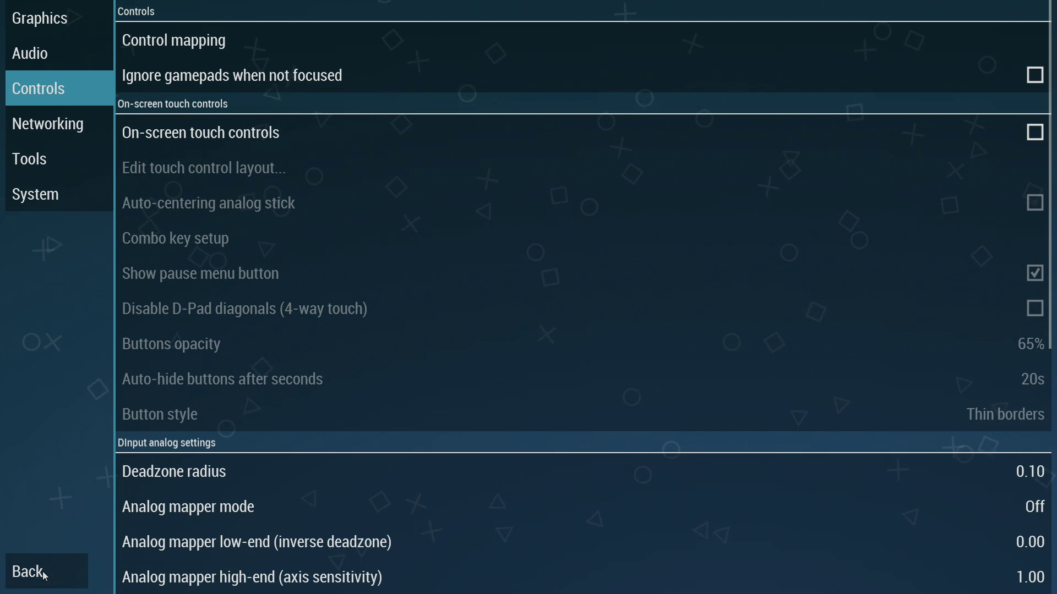
click(44, 574)
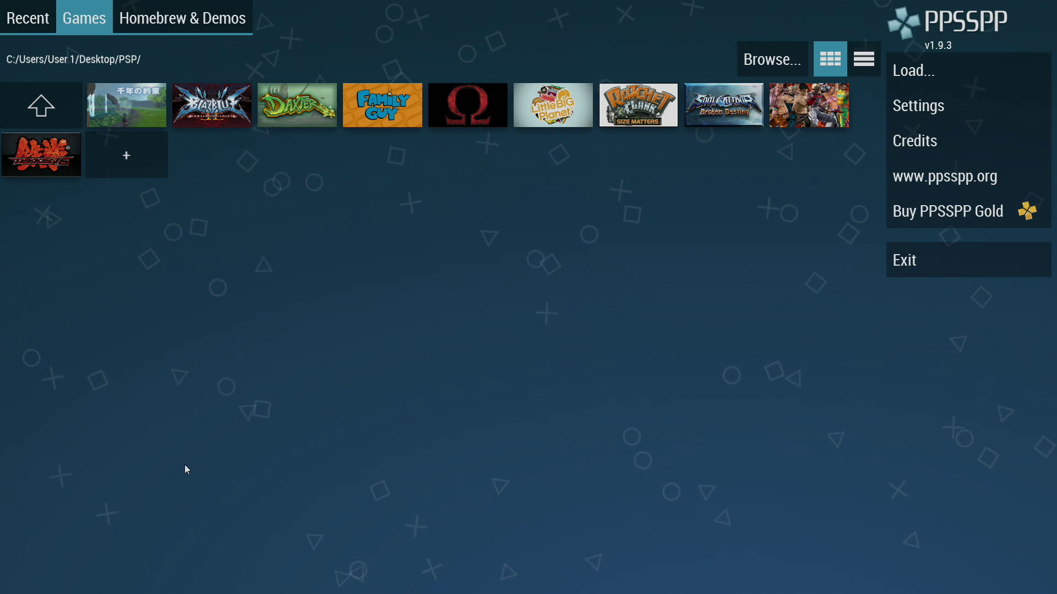
Step: Step through the tiles previewing God of War, Daxter, Soul Calibur, BlazBlue and Tekken artwork, ending on LittleBigPlanet
key(Up)
key(Down)
key(Right)
key(Right)
key(Right)
key(Right)
key(Right)
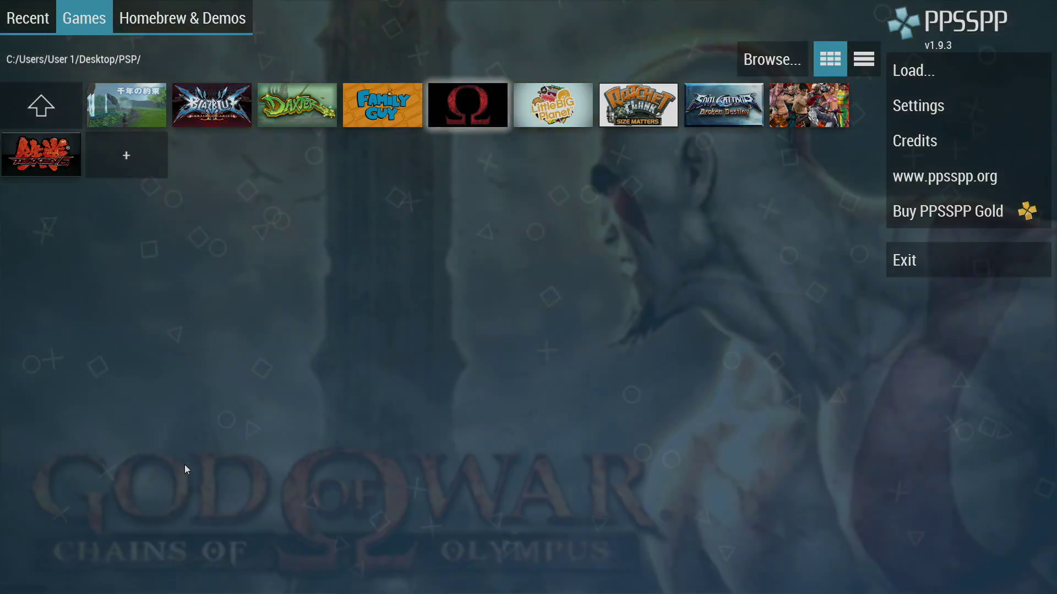
key(Right)
key(Right)
key(Right)
key(Right)
key(Left)
key(Left)
key(Left)
key(Left)
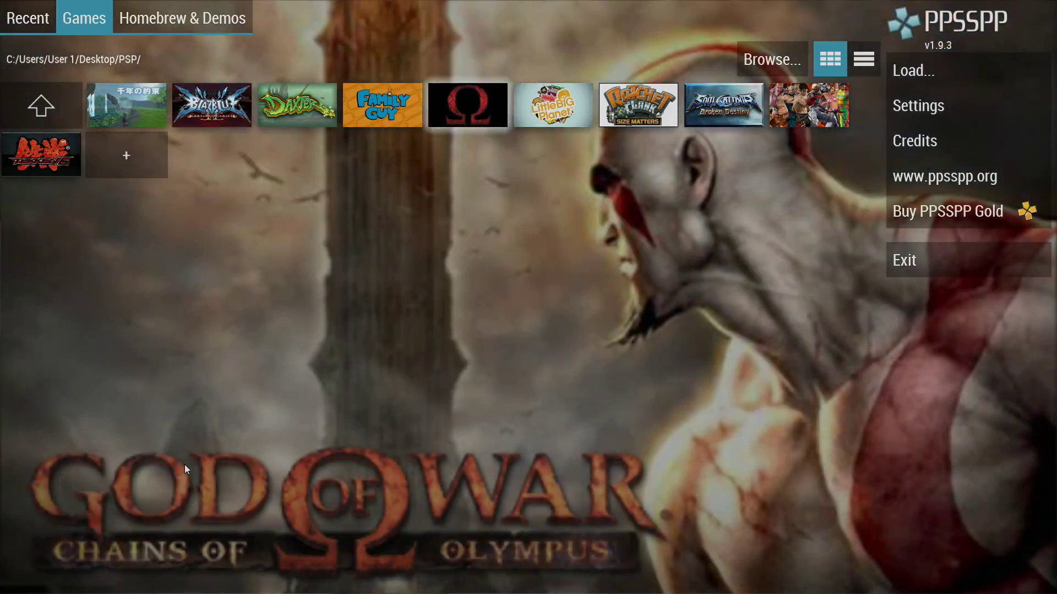
key(Right)
key(Right)
key(Right)
key(Left)
key(Left)
key(Left)
key(Left)
key(Left)
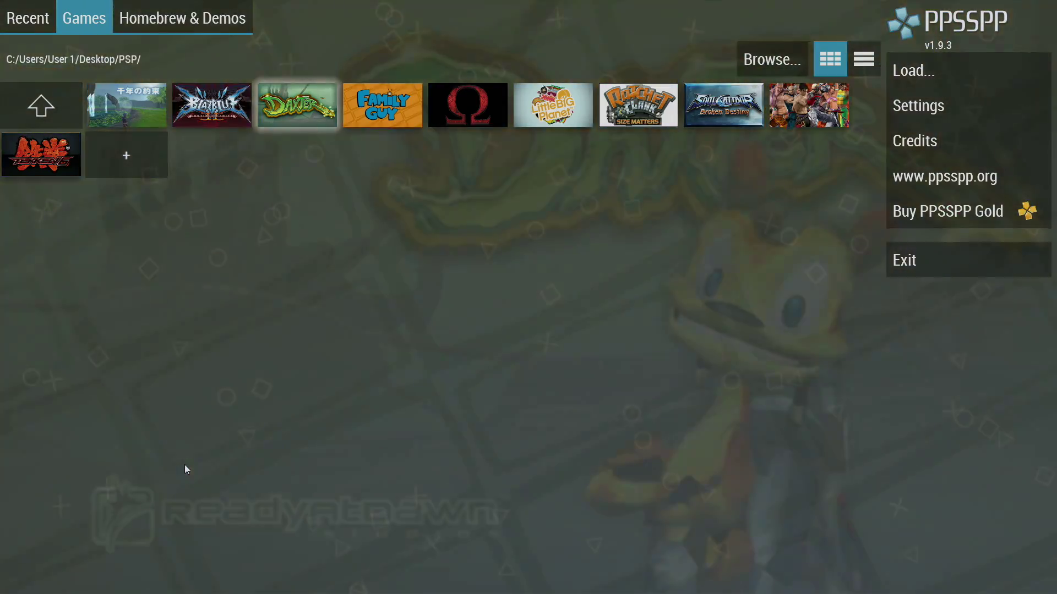
key(Left)
key(Right)
key(Right)
key(Right)
key(Right)
key(Right)
key(Right)
key(Right)
key(Right)
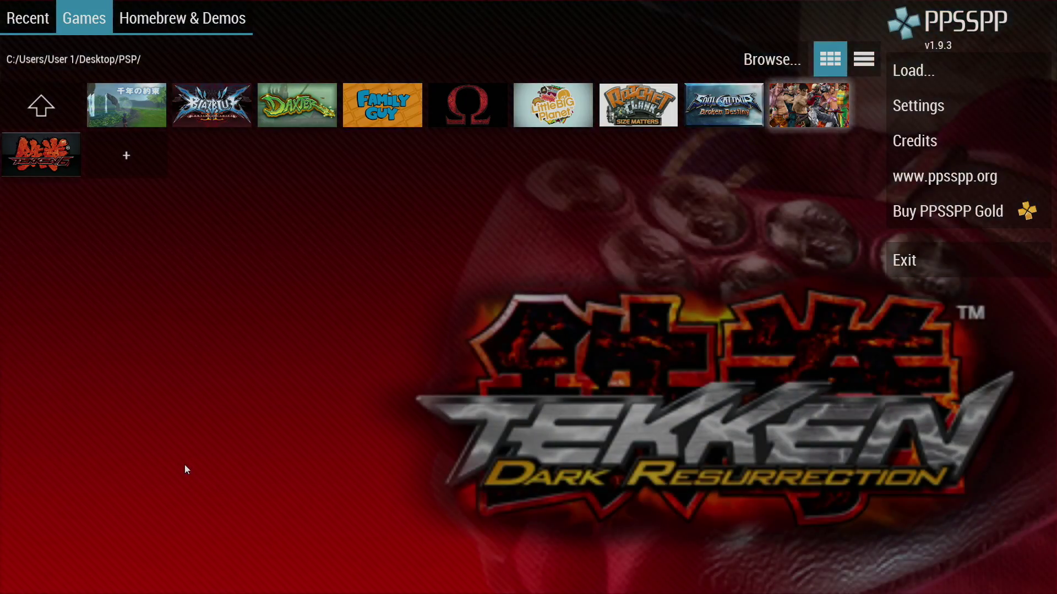
key(Left)
key(Left)
key(Left)
key(Left)
key(Left)
key(Left)
key(Right)
key(Right)
key(Right)
key(Right)
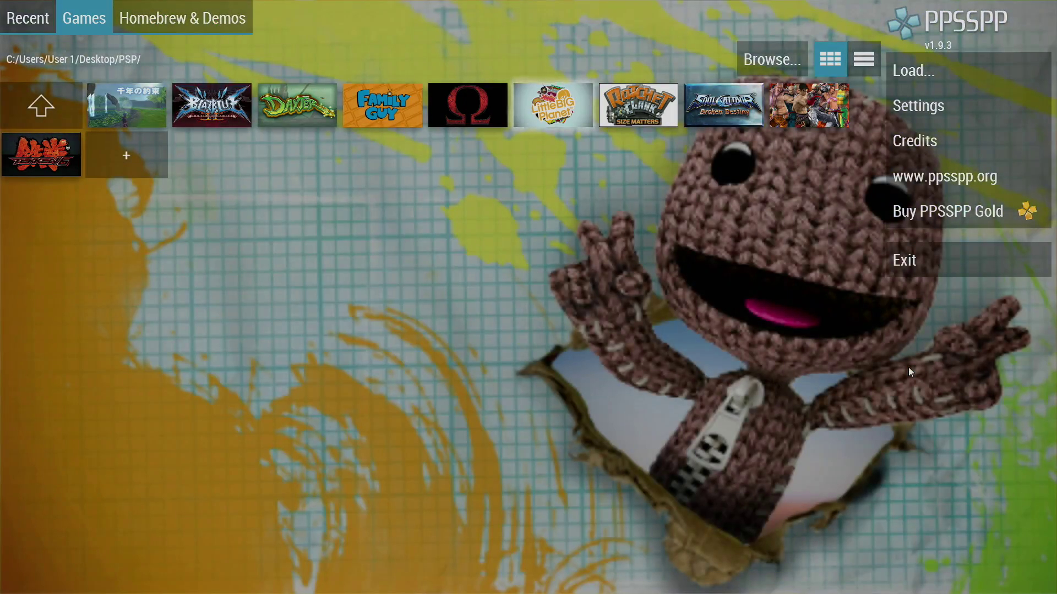
key(Right)
key(Right)
key(Left)
key(Left)
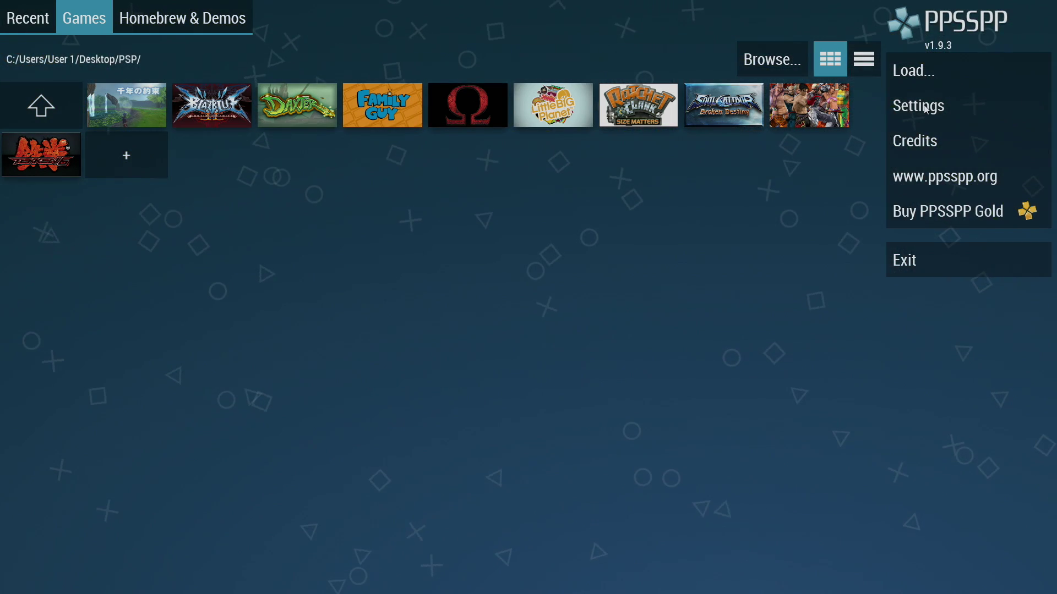
Step: In Settings, change the graphics Backend from Direct3D 11 to OpenGL
click(926, 110)
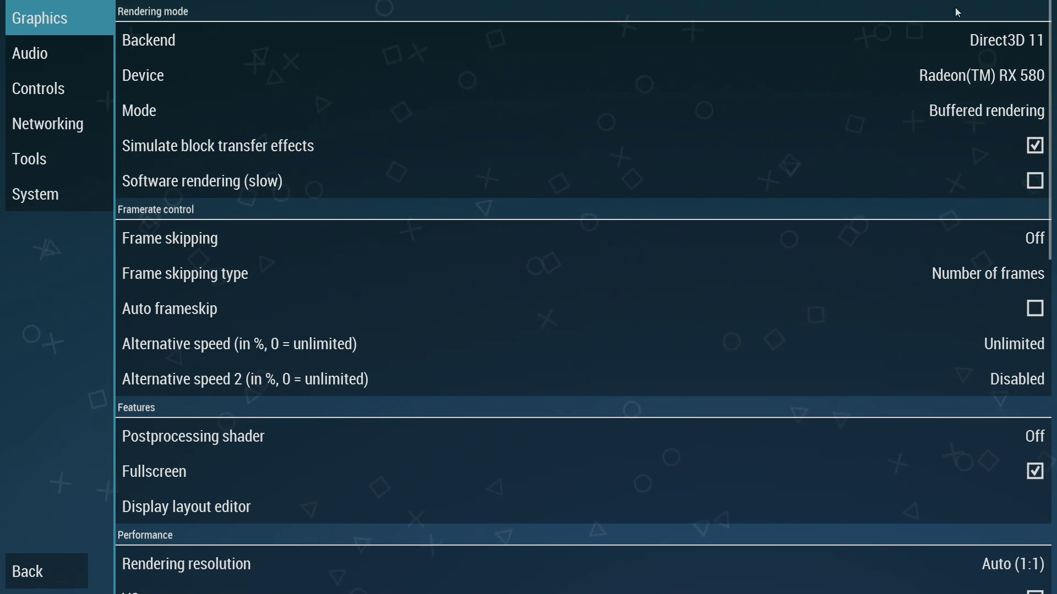
click(979, 43)
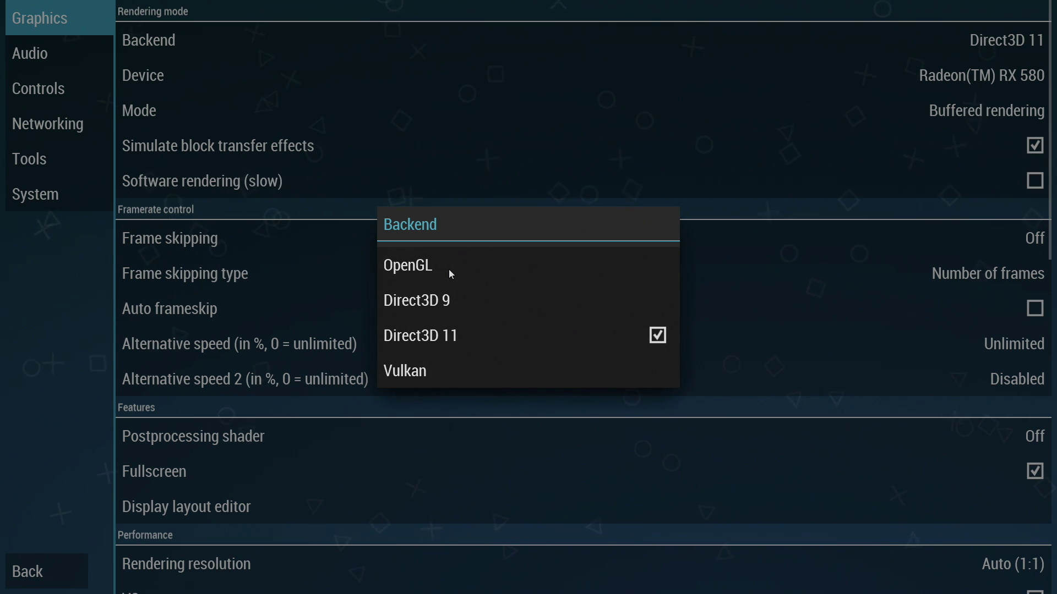
click(419, 269)
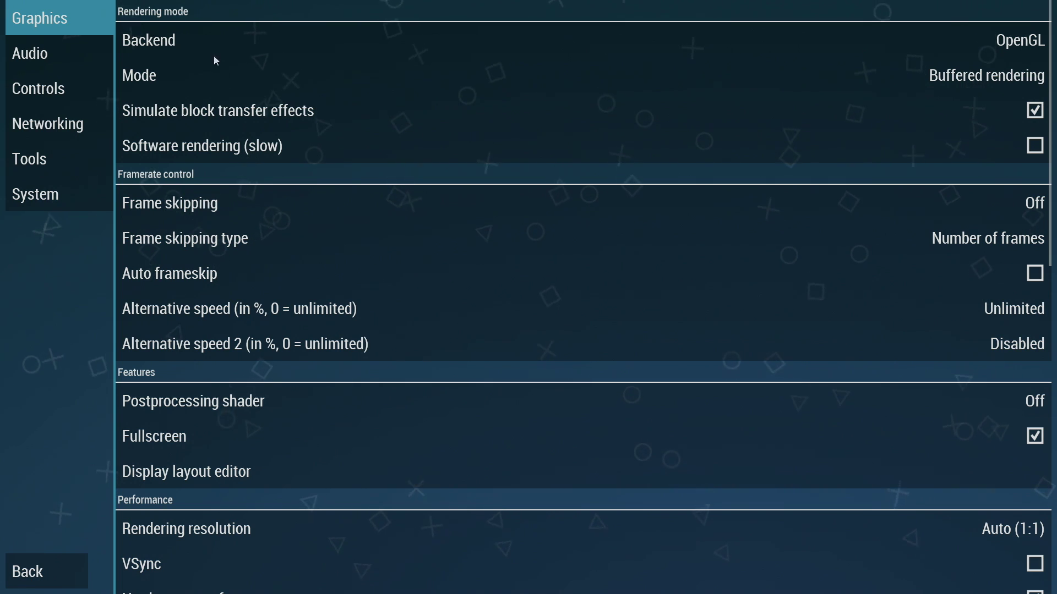
Step: Set Rendering resolution to 1× PSP and leave Frame skipping at Off
scroll(230, 295, down, 5)
scroll(239, 299, up, 6)
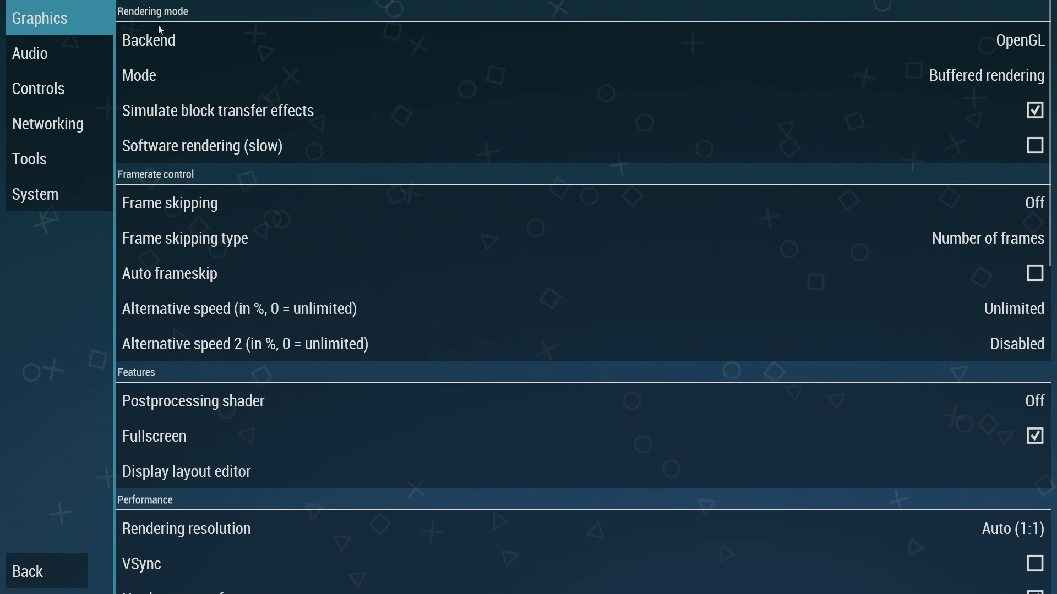
scroll(183, 180, down, 2)
click(233, 401)
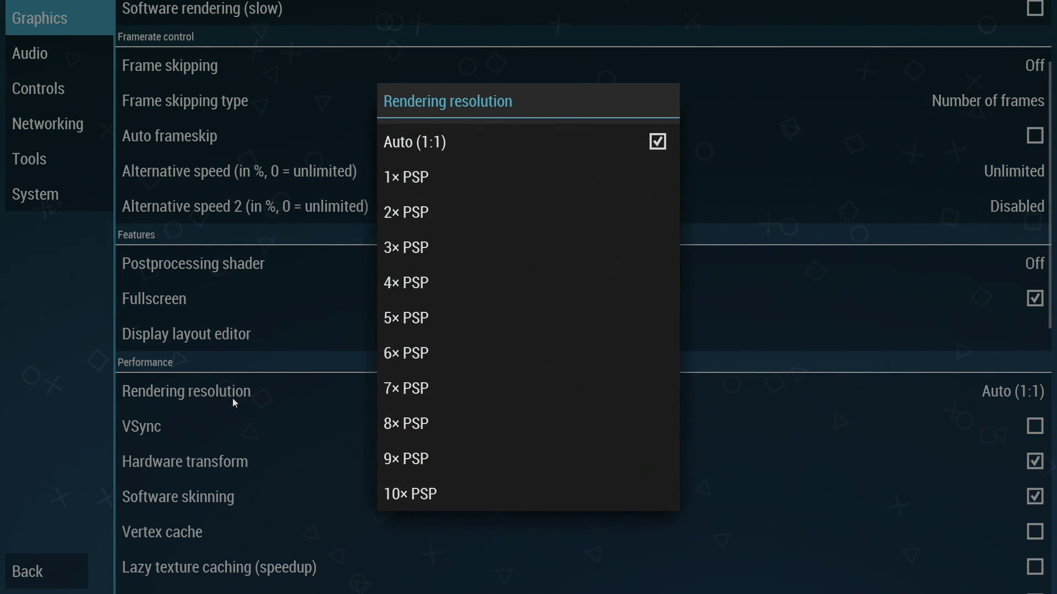
click(431, 176)
scroll(311, 390, up, 3)
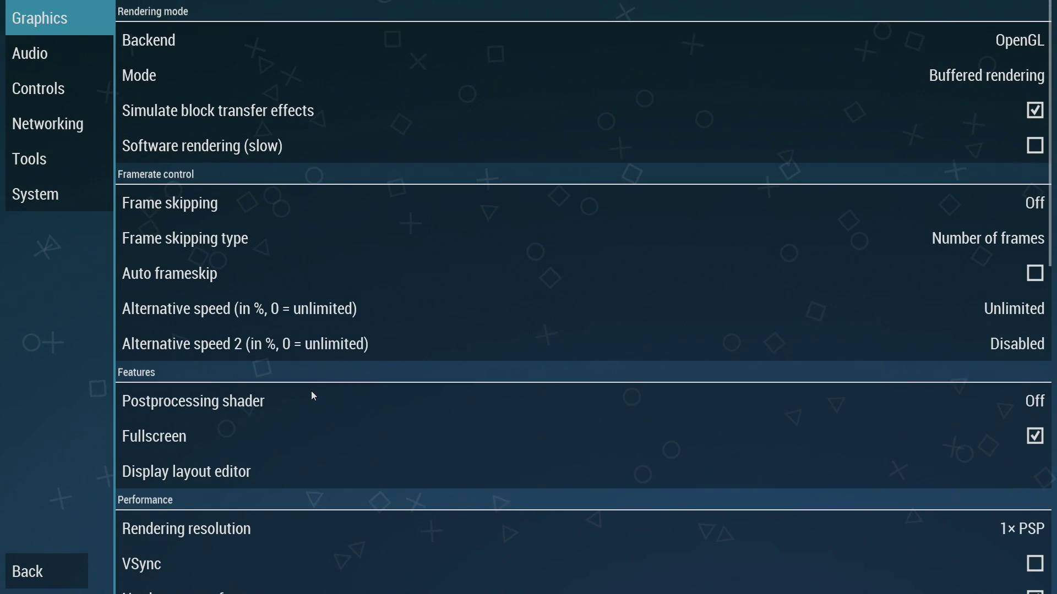
click(175, 203)
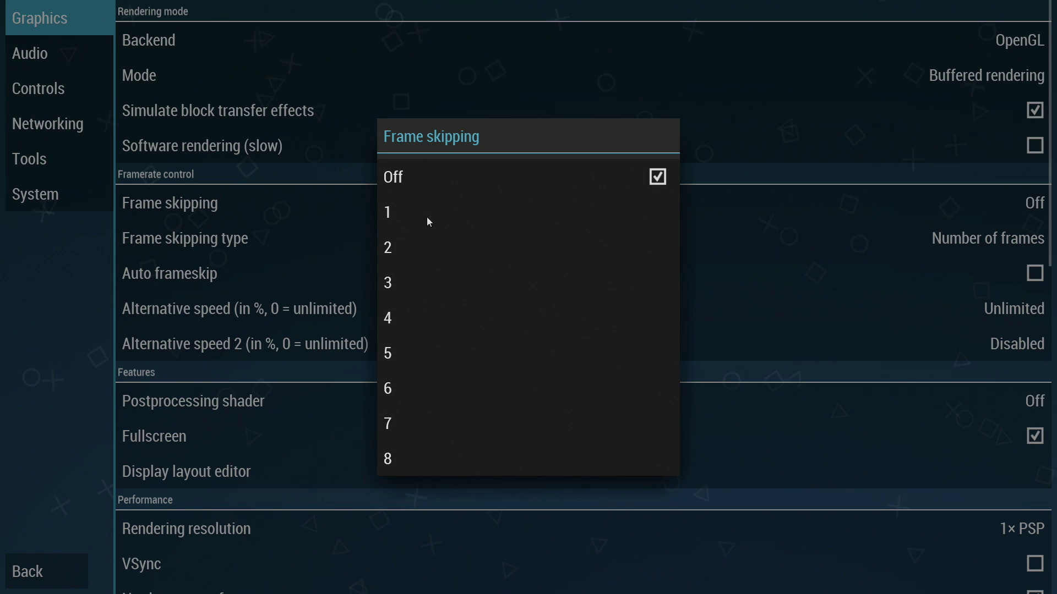
click(329, 194)
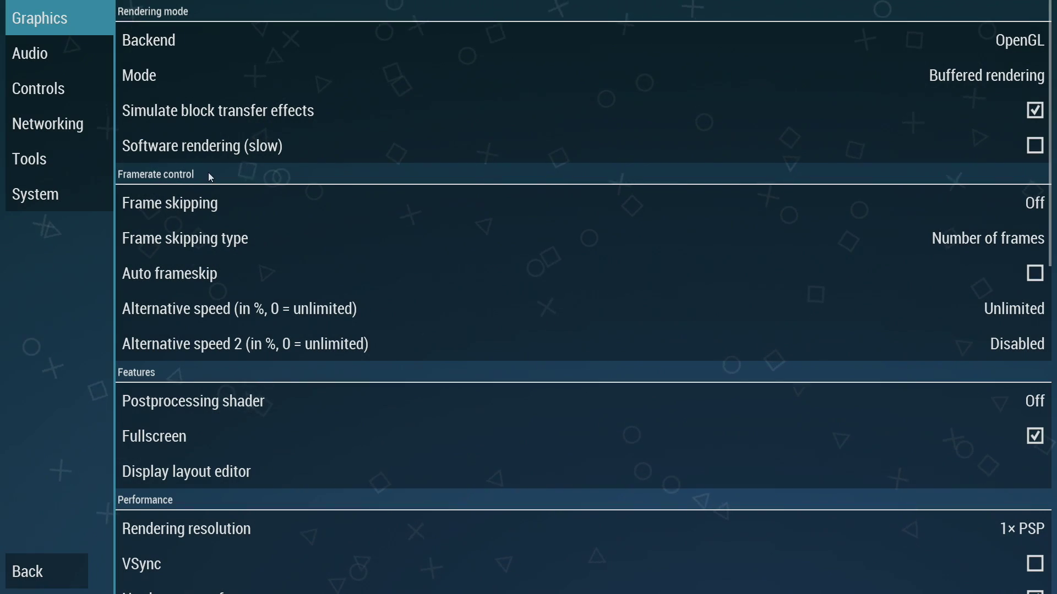
Step: Browse the Postprocessing shader list, leave it Off, and reopen the Rendering resolution choices
scroll(347, 269, down, 5)
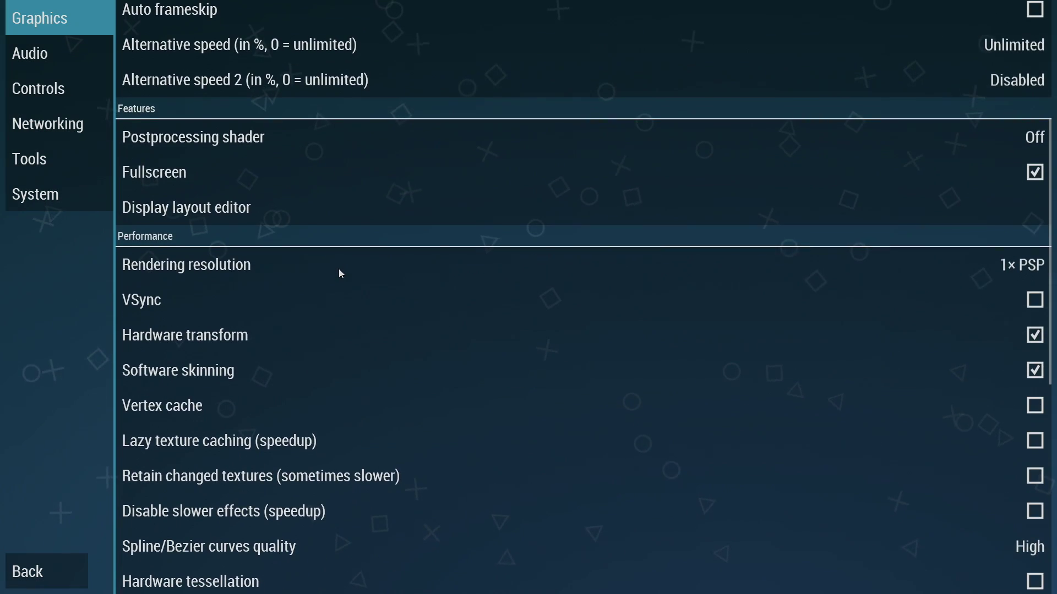
click(272, 141)
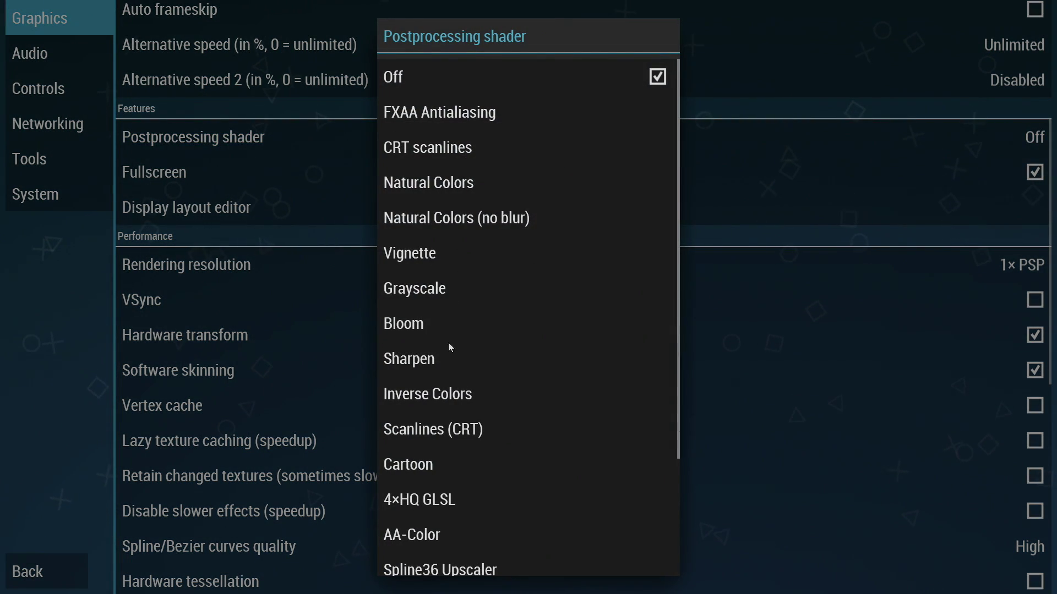
scroll(454, 363, down, 3)
scroll(469, 394, up, 3)
scroll(420, 441, down, 3)
scroll(430, 170, up, 3)
scroll(422, 201, down, 3)
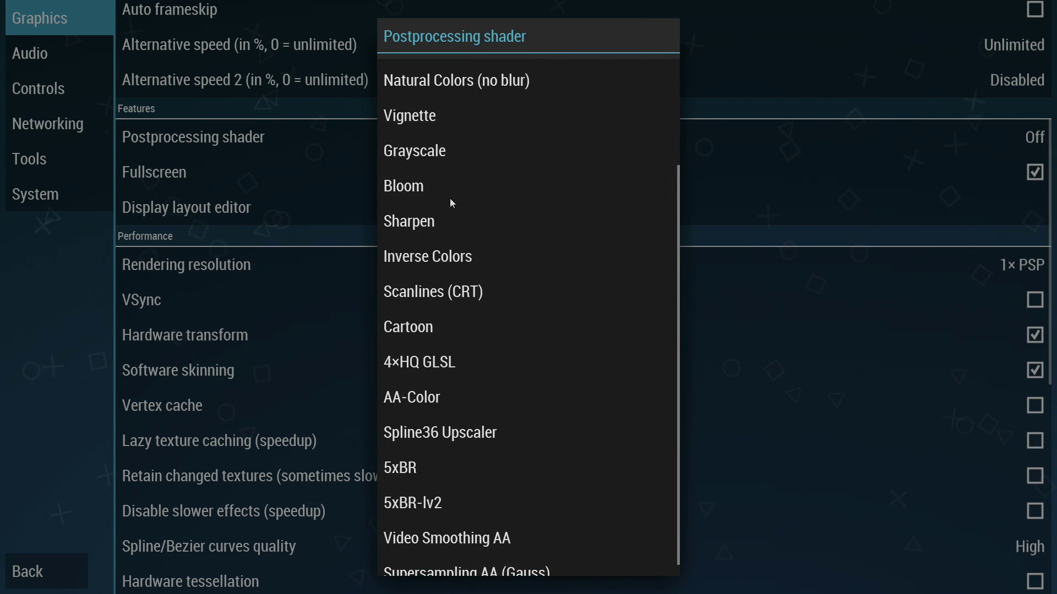
scroll(422, 380, down, 1)
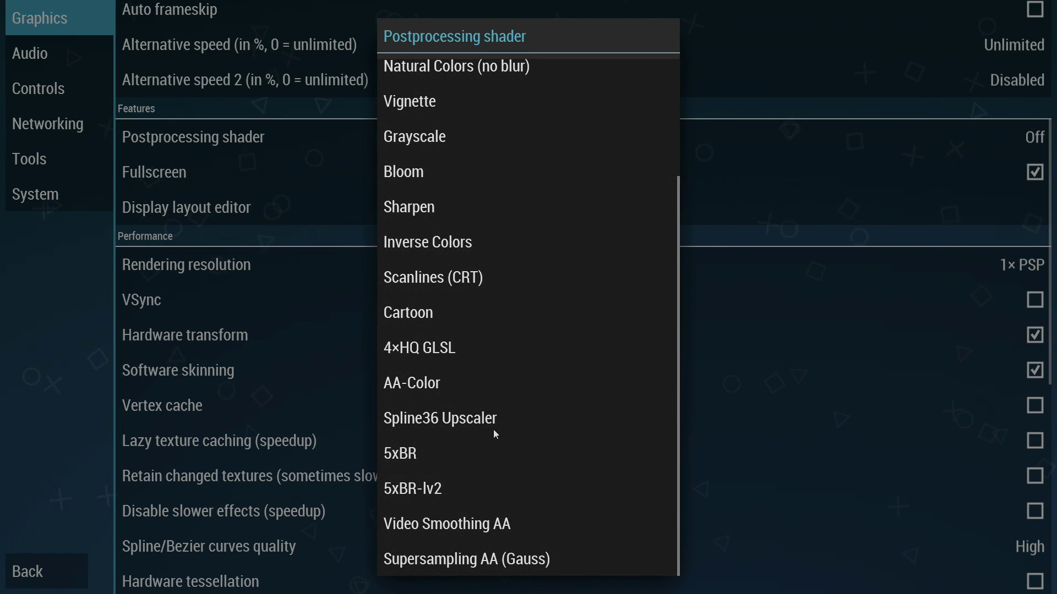
scroll(494, 433, up, 3)
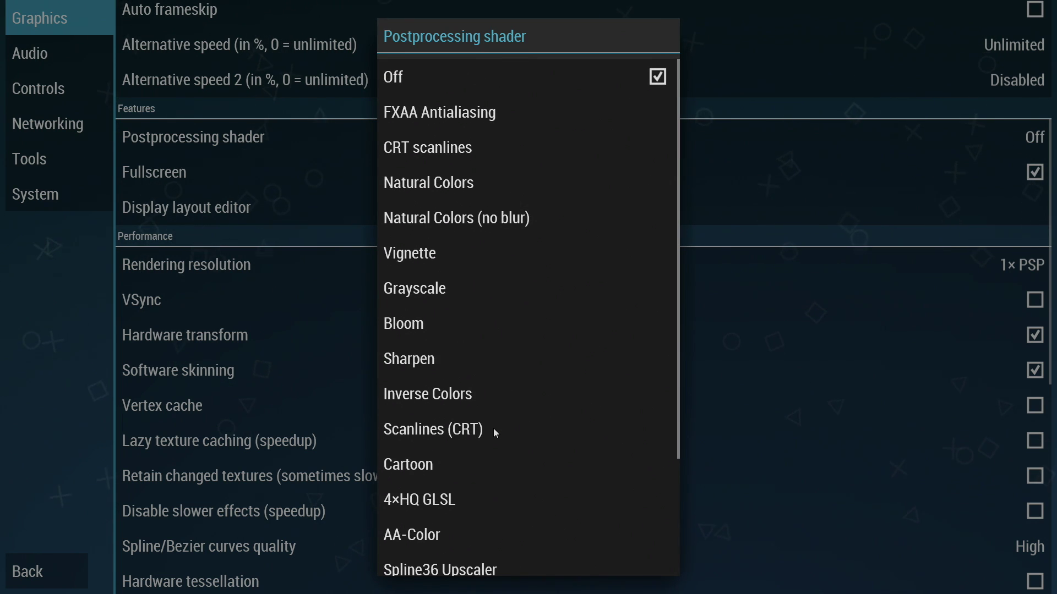
click(283, 139)
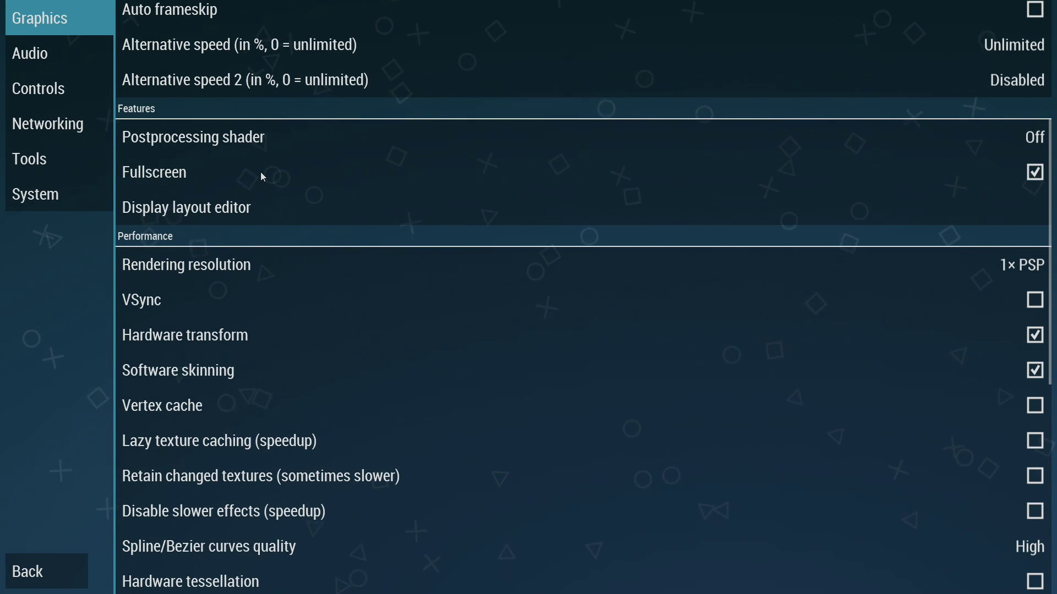
click(266, 266)
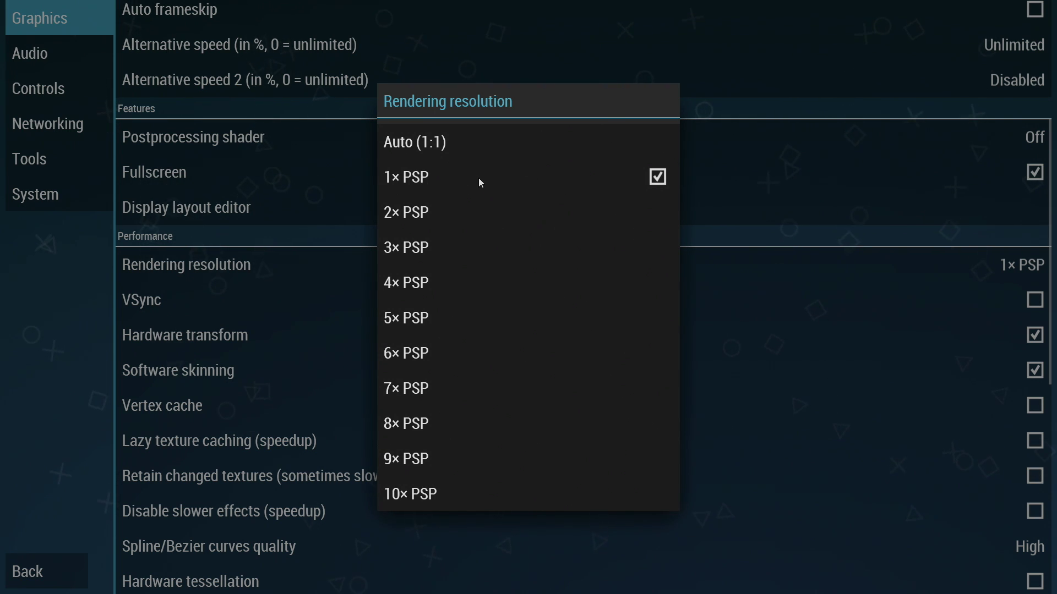
Step: Pick 8× PSP rendering resolution, drop briefly to 1× PSP, then reselect 8× PSP
click(415, 423)
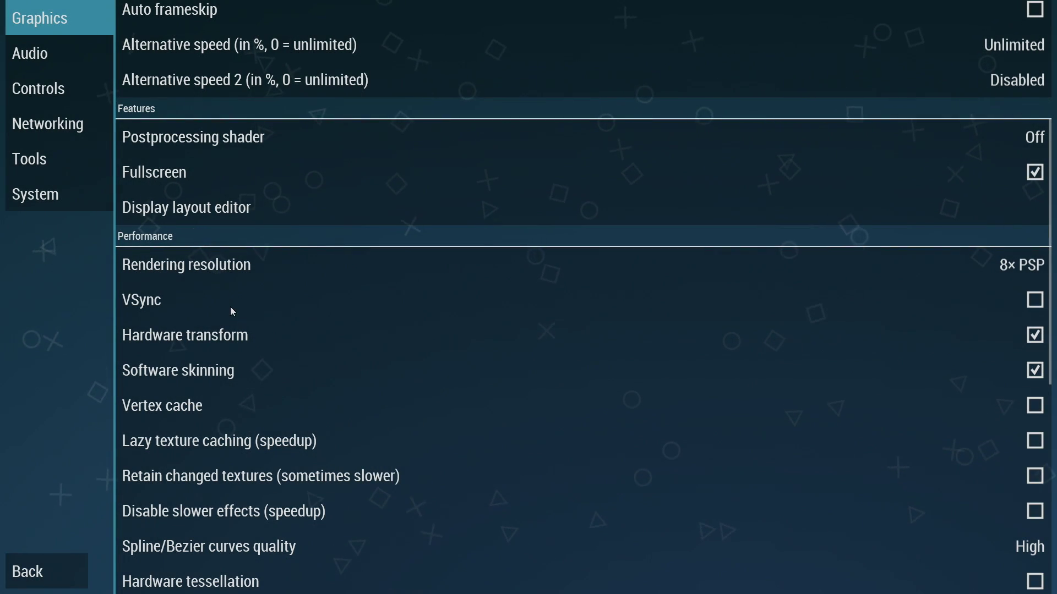
click(240, 270)
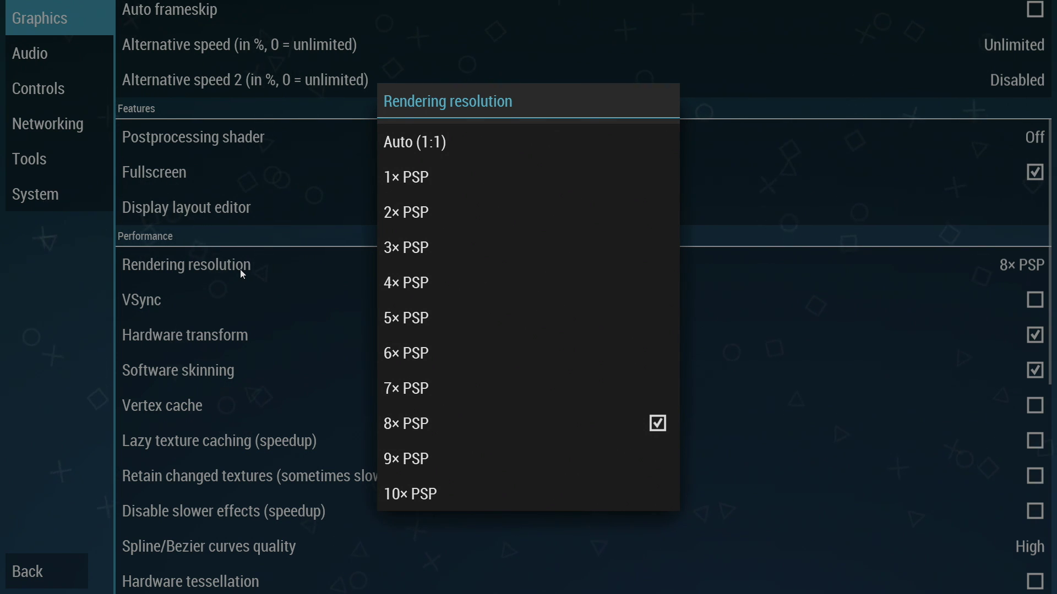
click(402, 175)
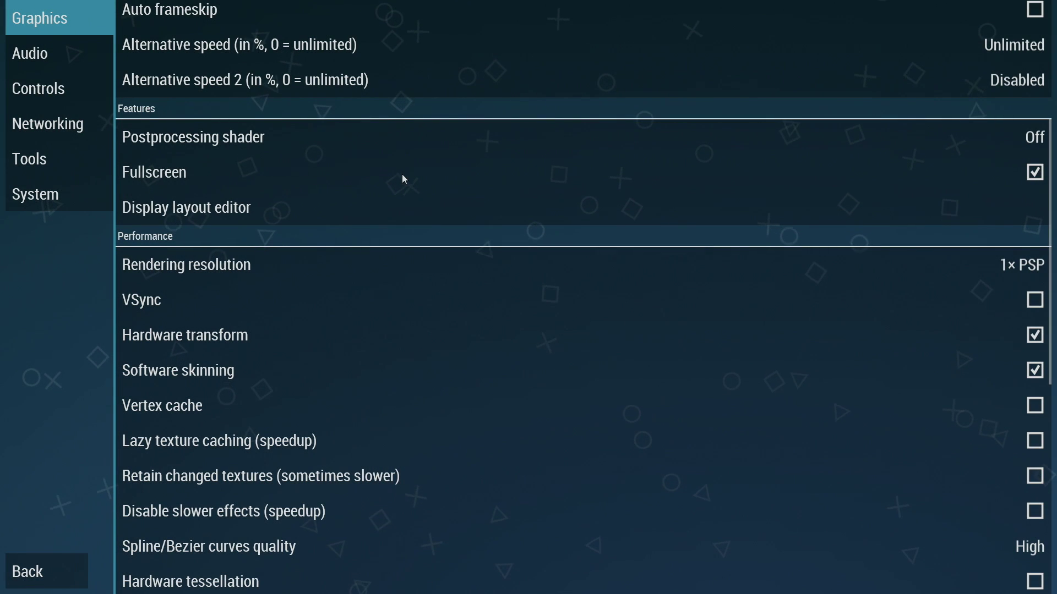
click(509, 275)
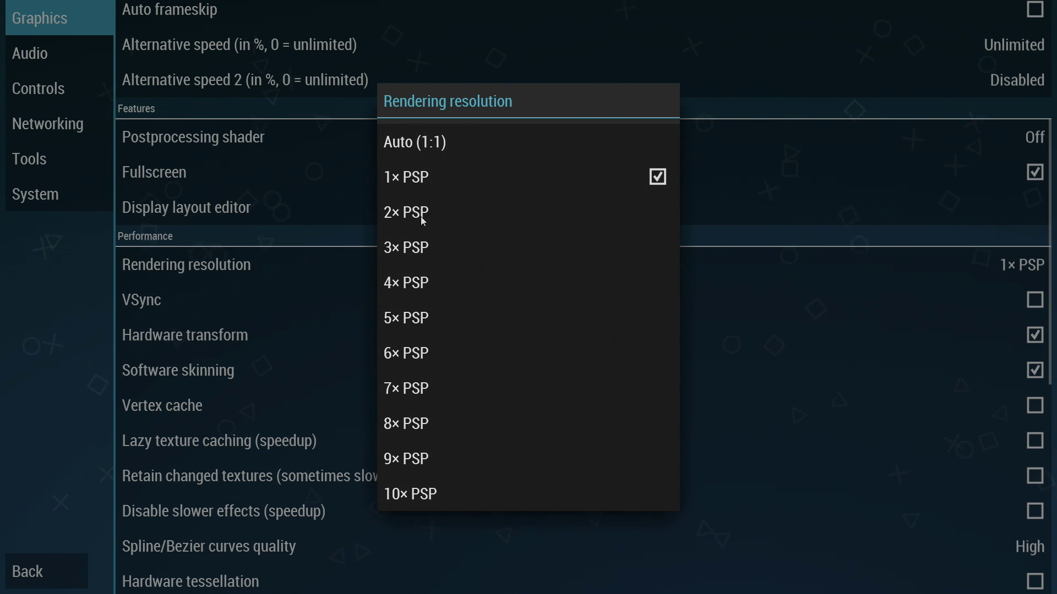
click(412, 422)
Step: Turn on VSync, and also switch on Lazy texture caching and Disable slower effects
scroll(485, 431, down, 3)
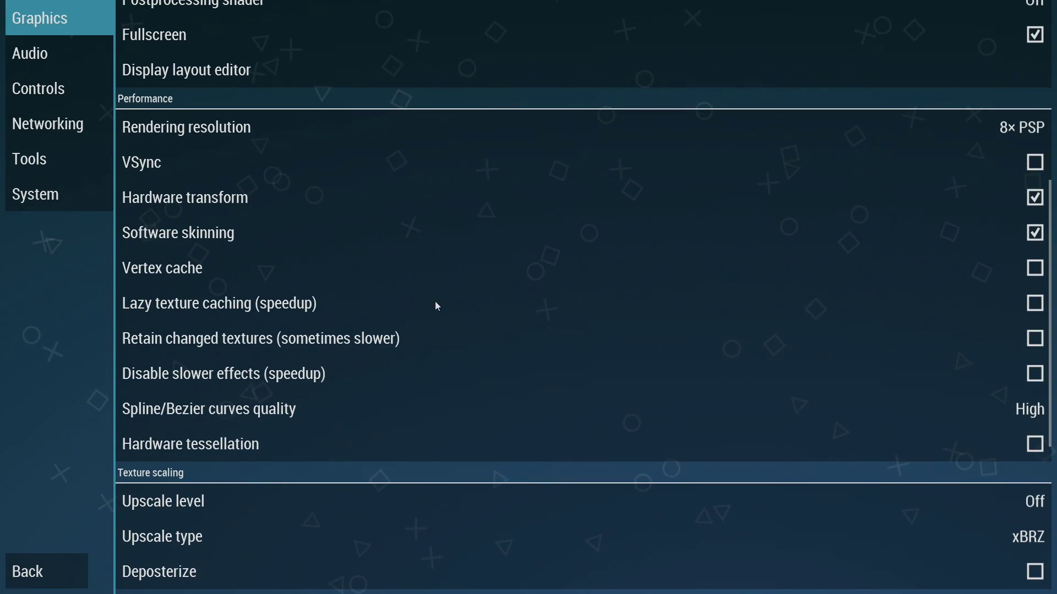
click(1033, 166)
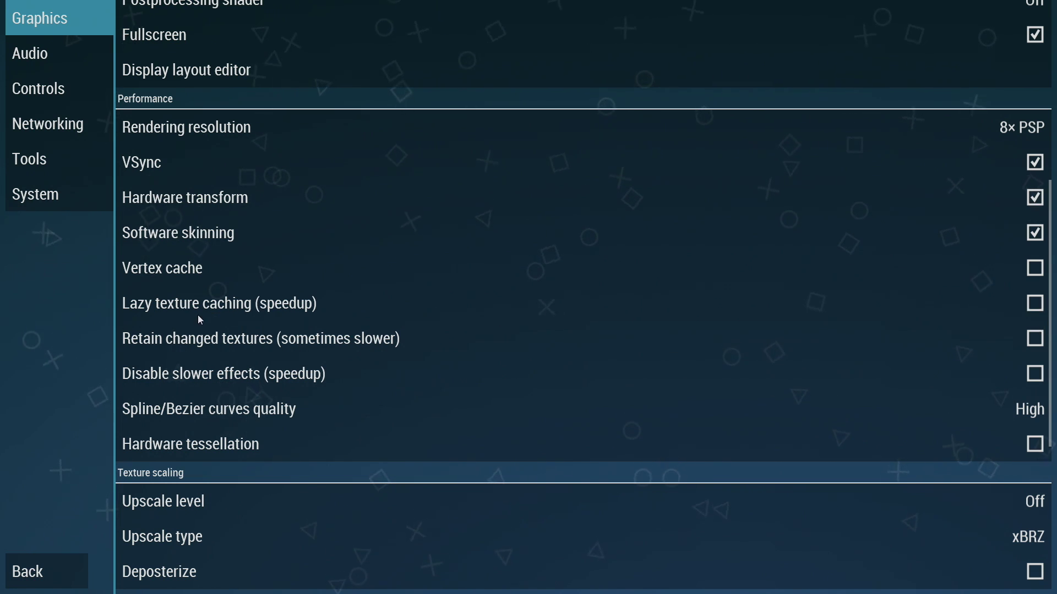
click(1037, 306)
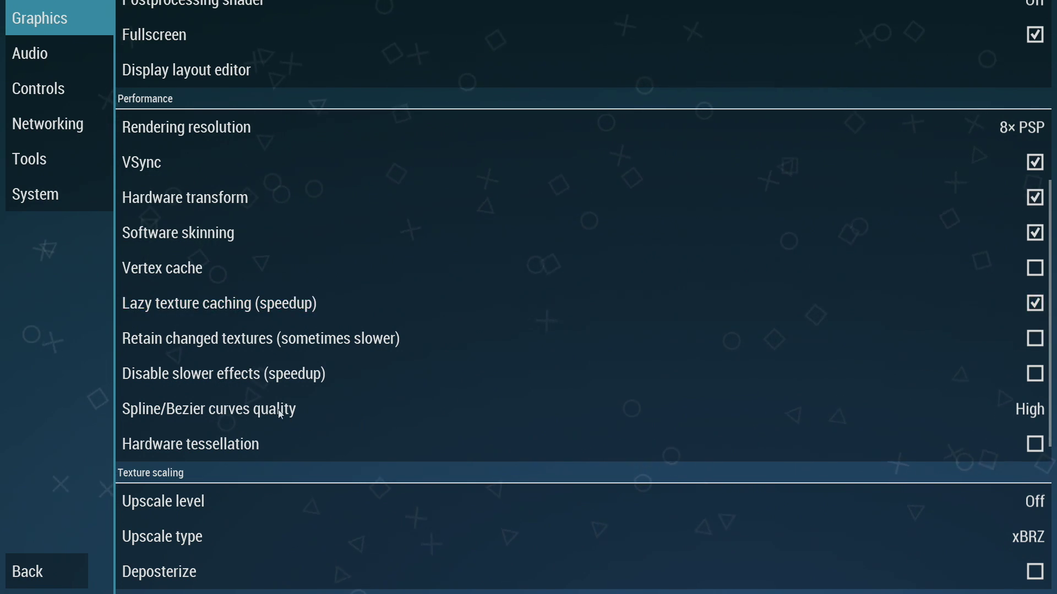
click(1034, 374)
Step: Set Spline/Bezier quality to Low then back to High; turn slower-effects and lazy caching off
click(1031, 416)
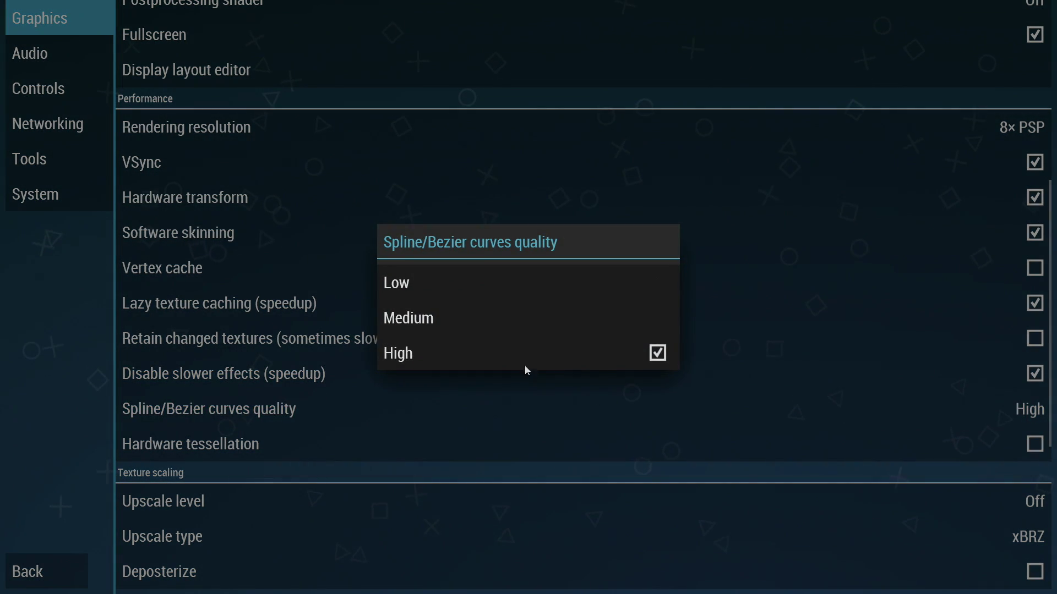
click(456, 287)
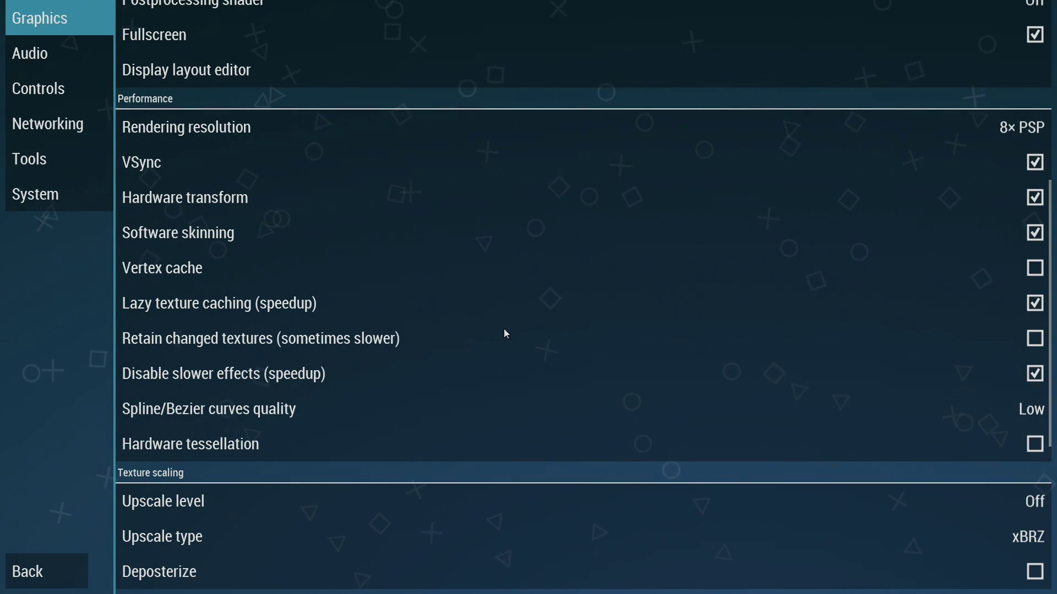
click(1002, 407)
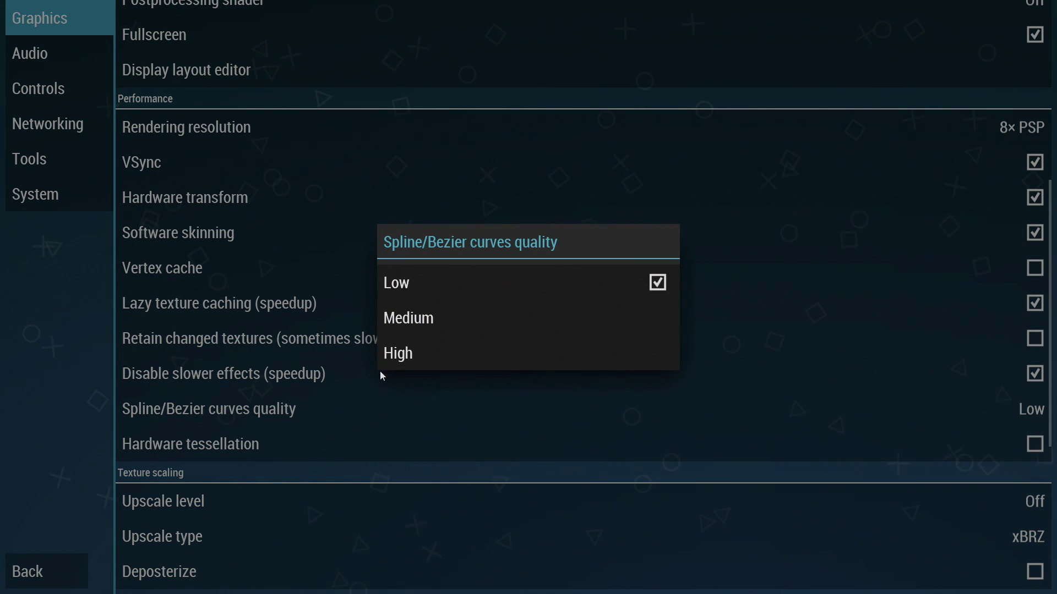
click(413, 355)
click(1036, 374)
click(1038, 311)
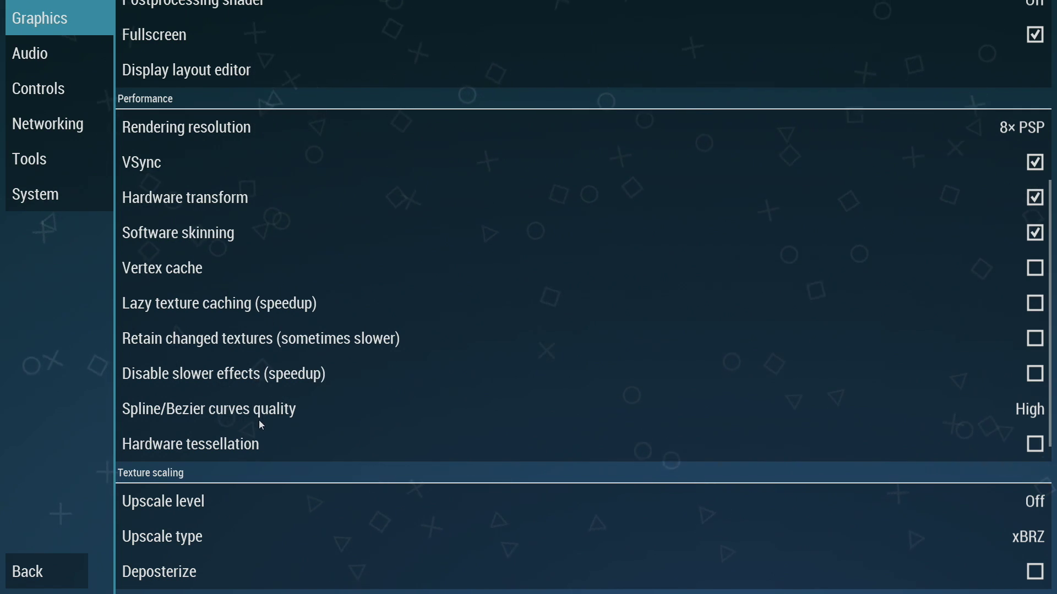
Step: Set texture upscale level to 2×, keep xBRZ as upscale type, and scroll to texture filtering
scroll(410, 404, down, 3)
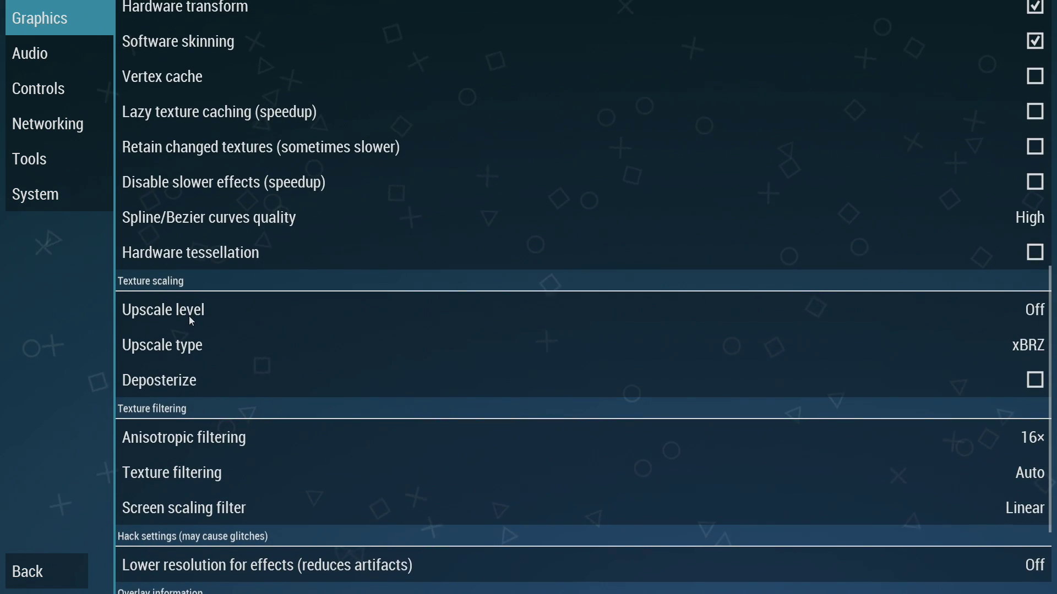
click(182, 311)
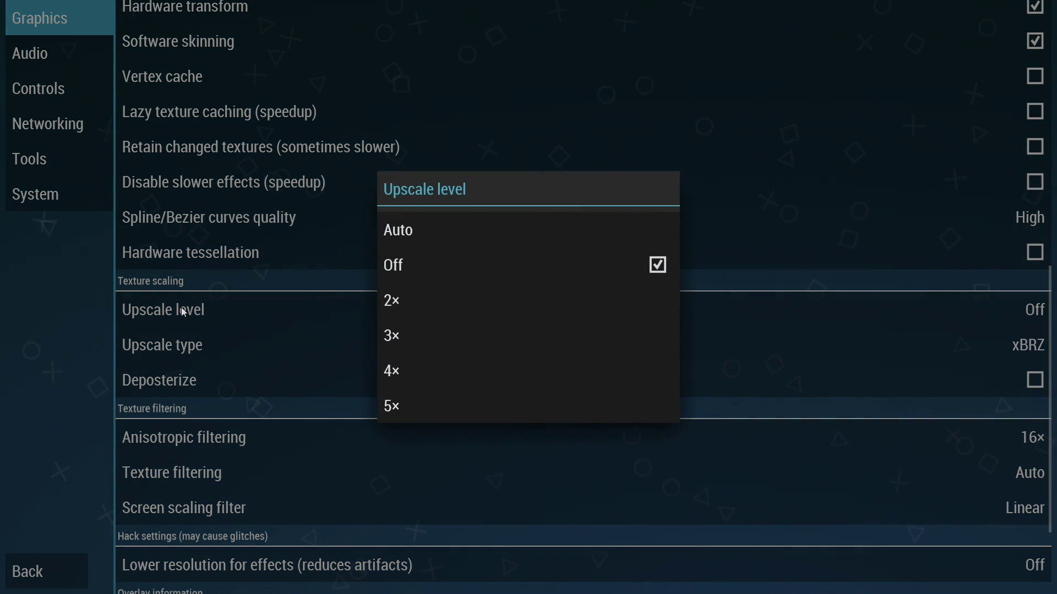
click(407, 301)
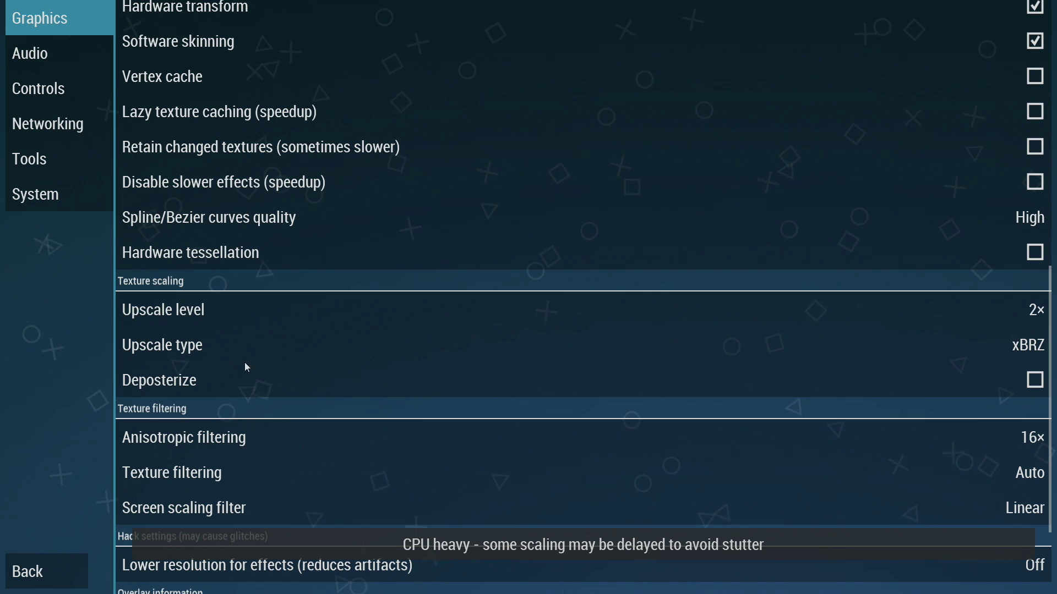
click(223, 358)
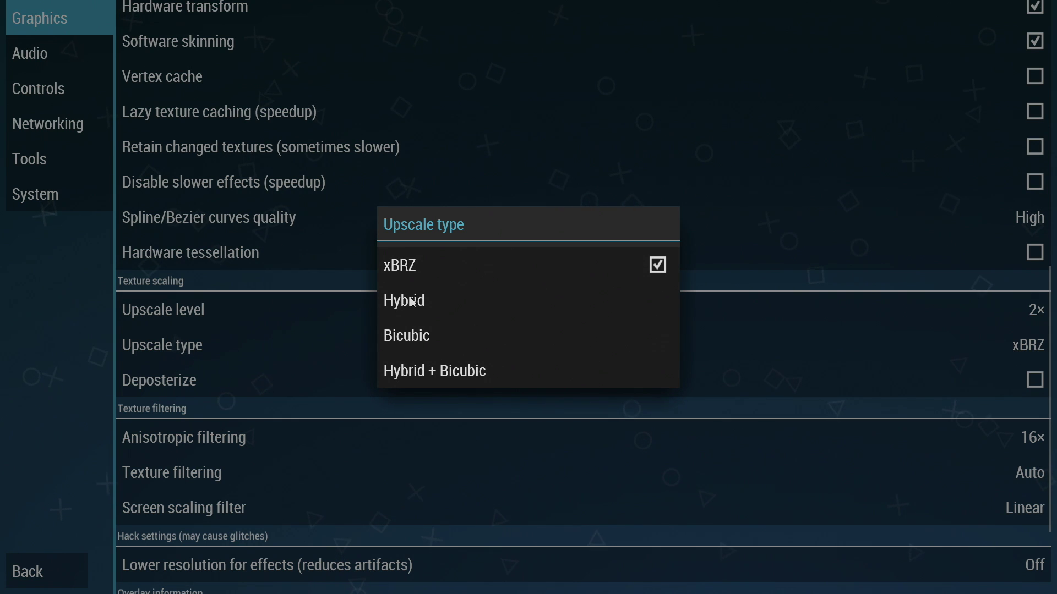
click(410, 270)
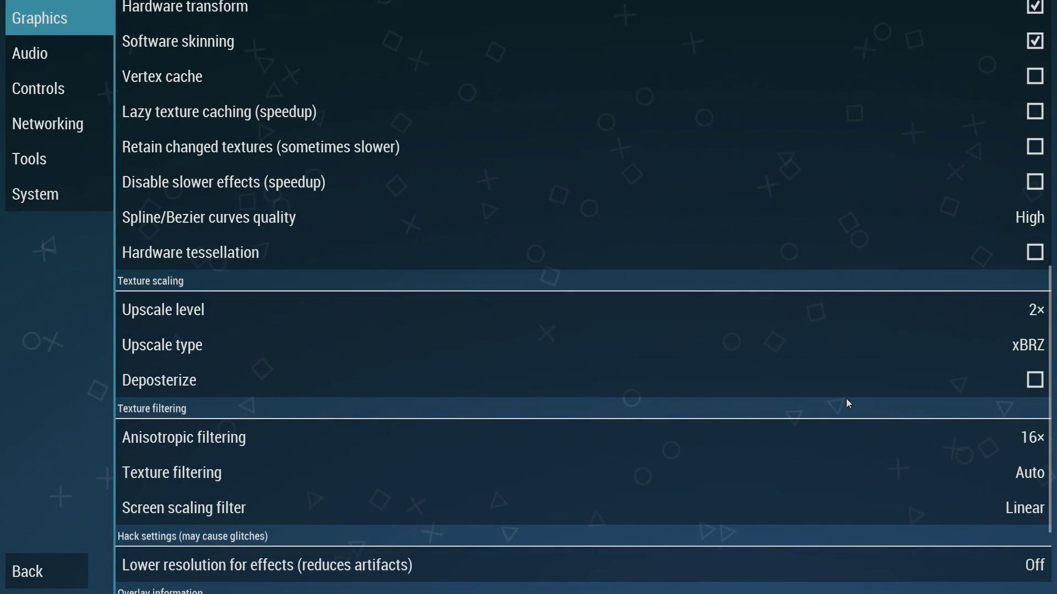
scroll(844, 396, down, 3)
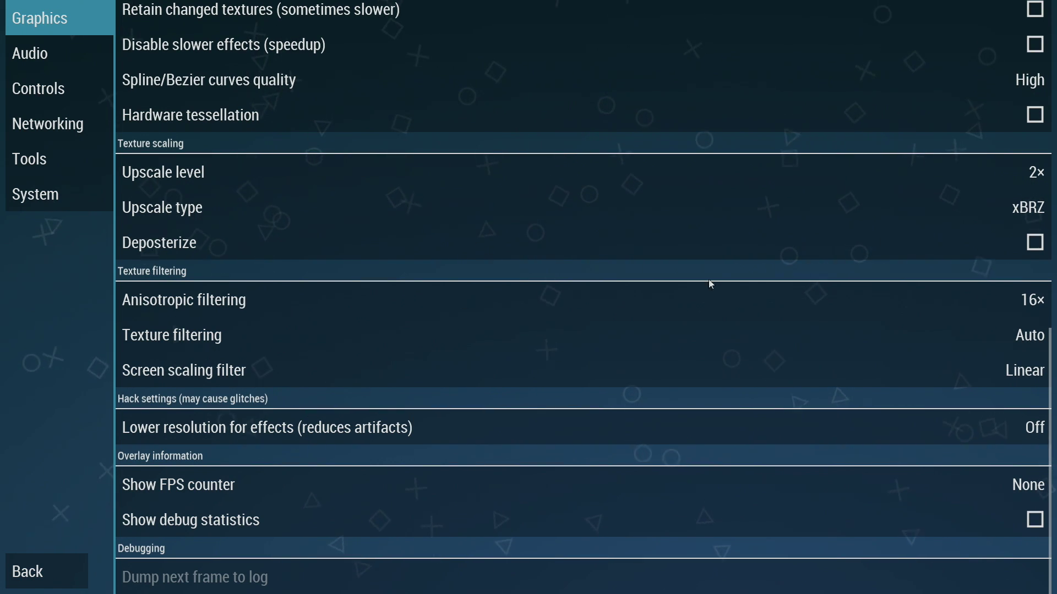
Step: Lower anisotropic filtering to 8× and keep texture filtering on Auto
click(1000, 315)
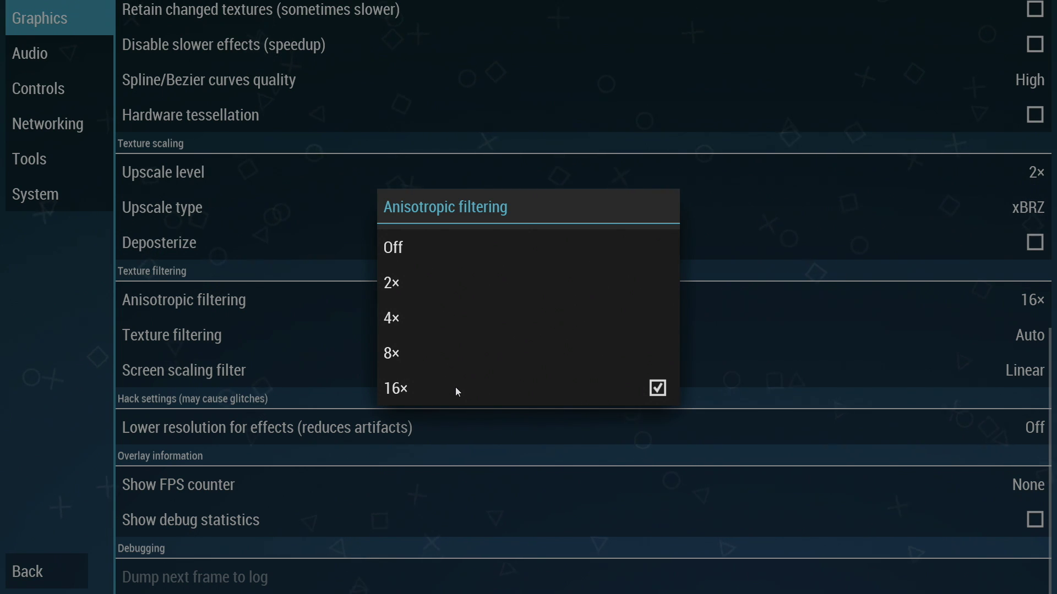
click(429, 351)
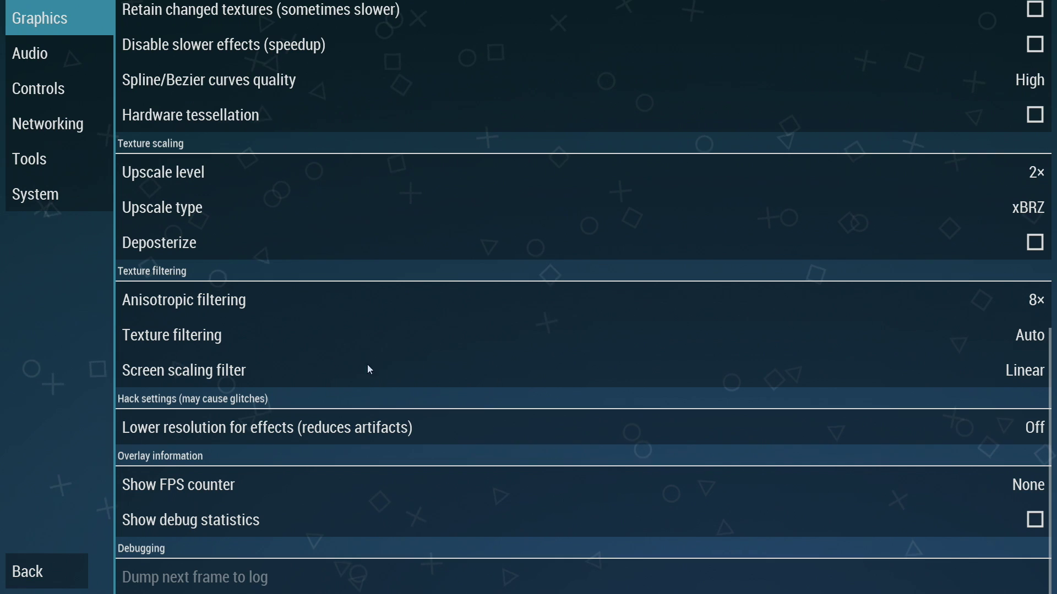
click(280, 337)
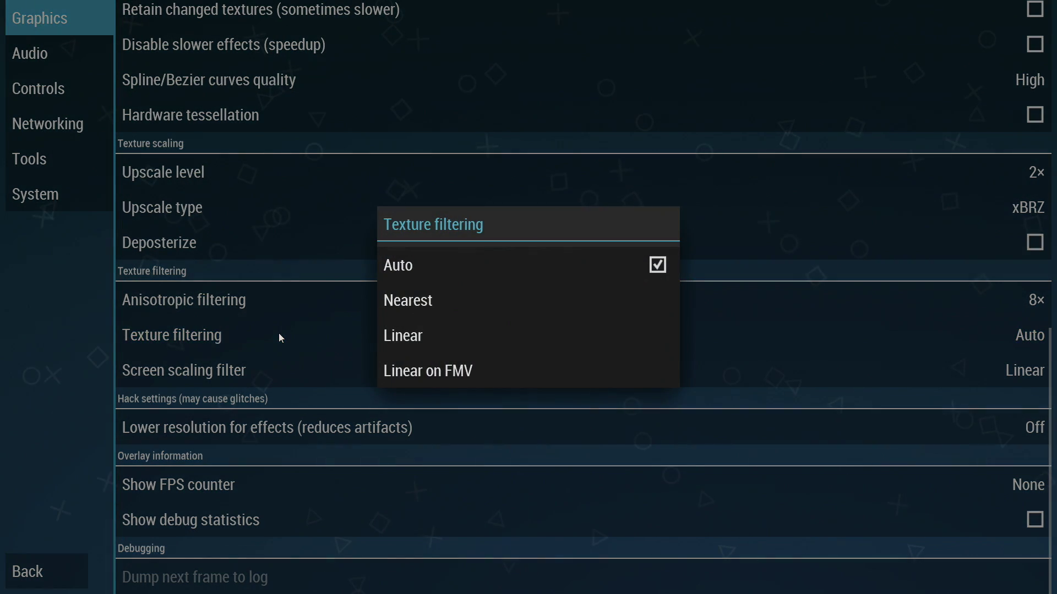
click(405, 266)
Step: Set the Show FPS counter option to Both (speed and FPS)
click(354, 382)
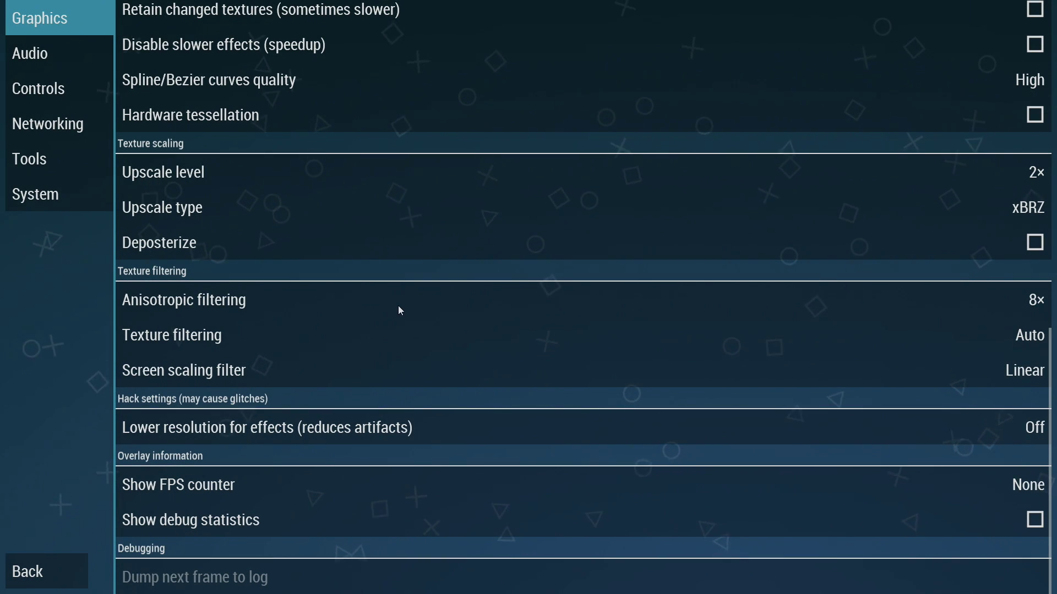
click(233, 490)
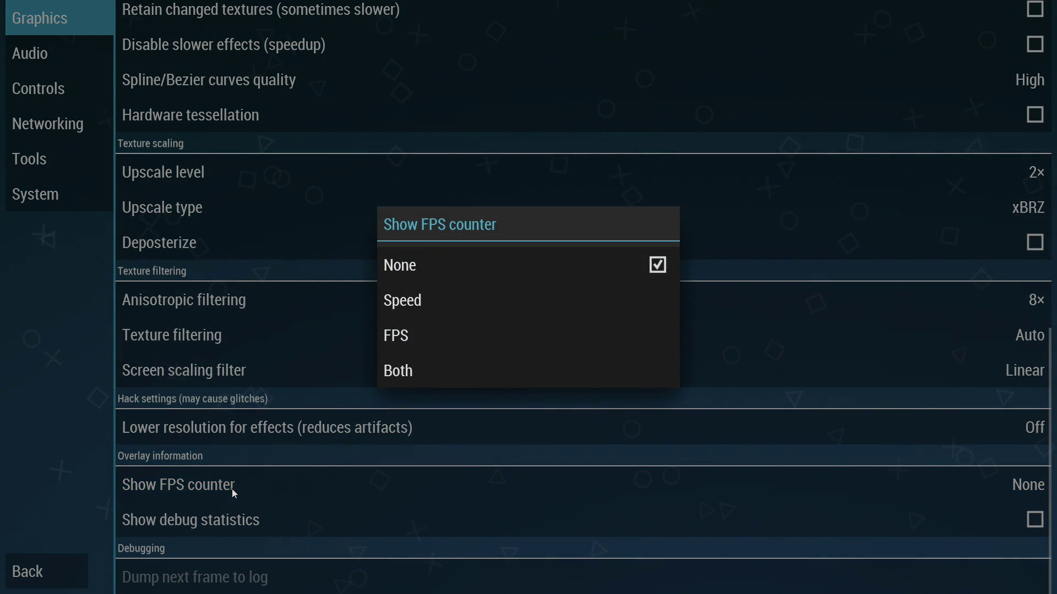
click(425, 377)
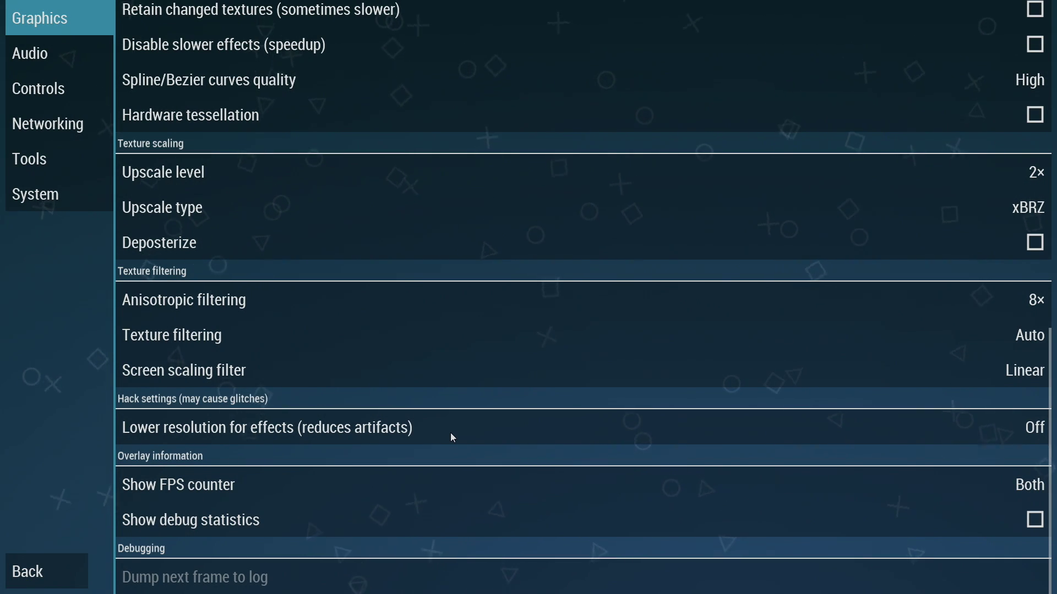
Step: Scroll back up and check the rendering resolution list still has 8× PSP selected
scroll(451, 434, up, 10)
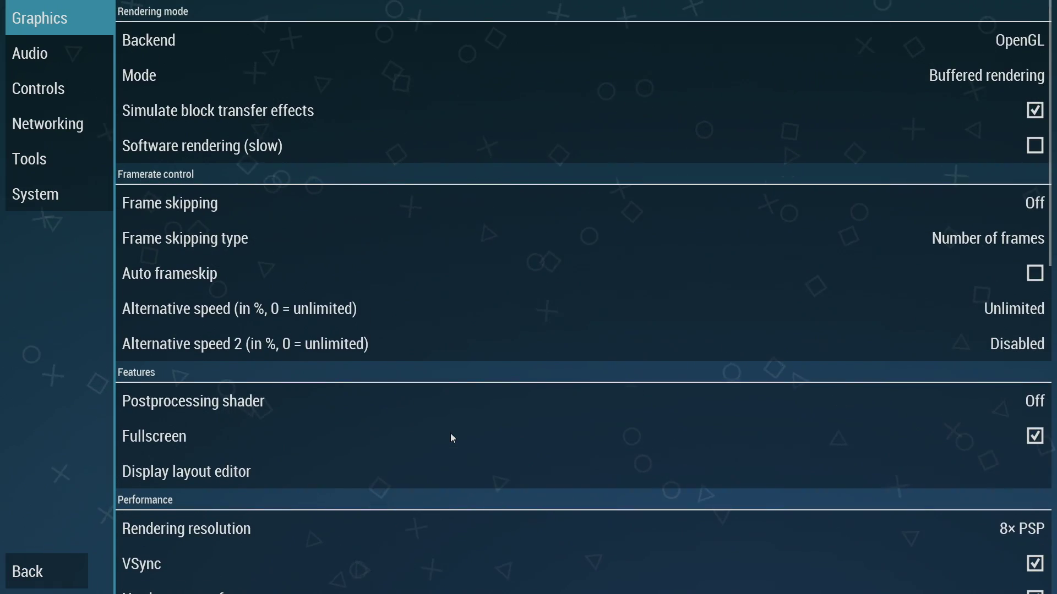
scroll(452, 438, down, 3)
scroll(451, 435, down, 5)
scroll(451, 434, up, 4)
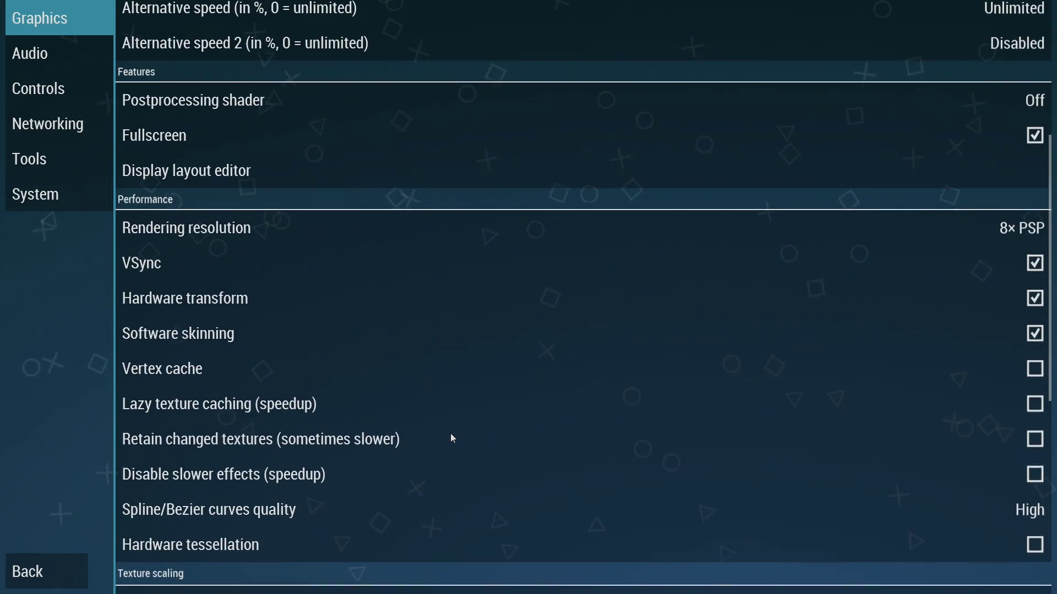
scroll(452, 439, up, 5)
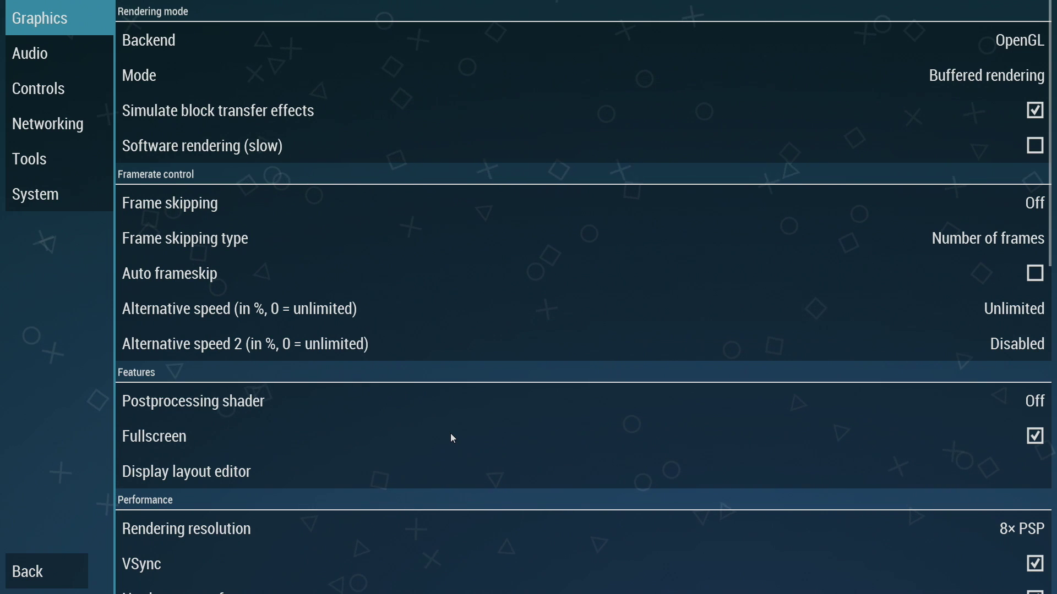
scroll(450, 435, down, 6)
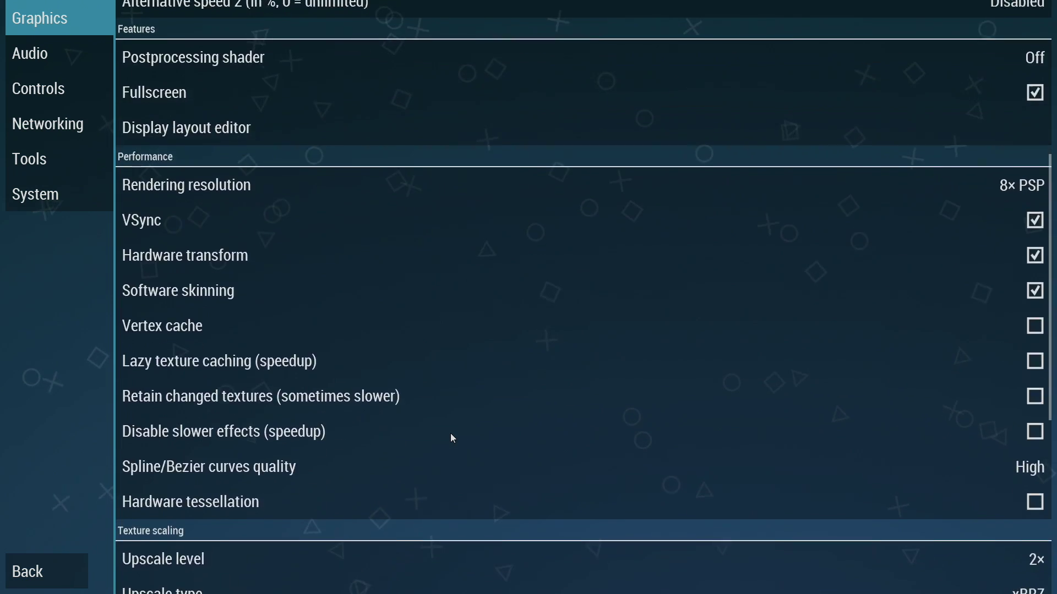
scroll(330, 374, up, 3)
click(240, 323)
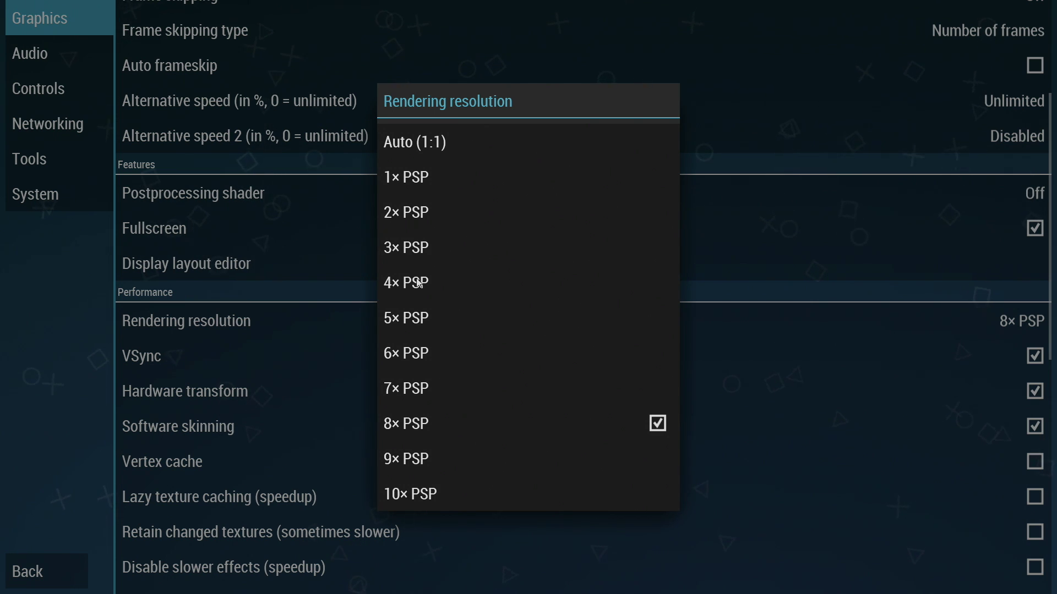
Step: Exit Settings and launch LittleBigPlanet from the Games tab
key(Escape)
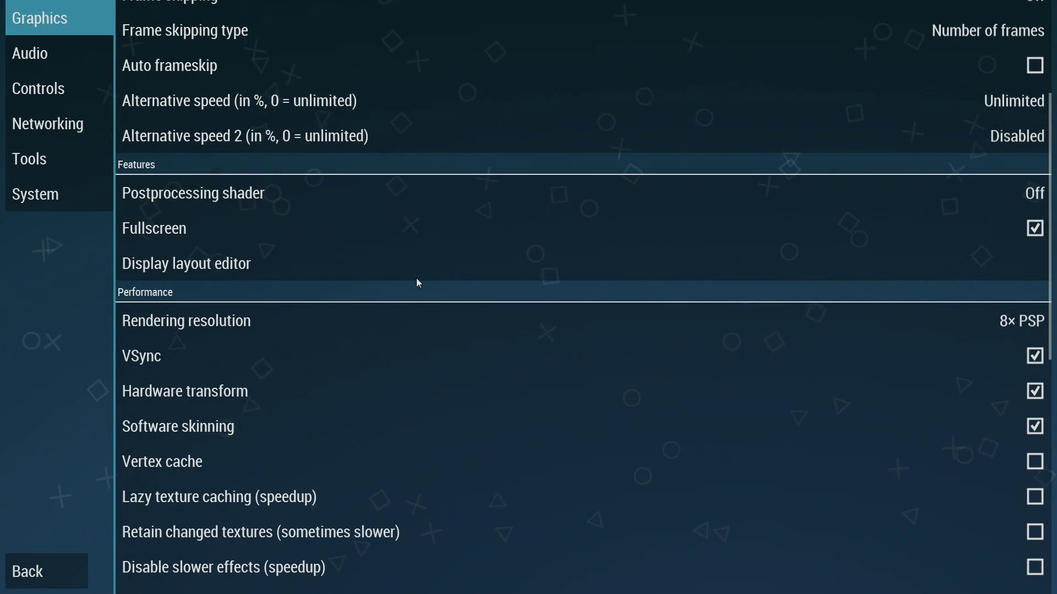
key(Escape)
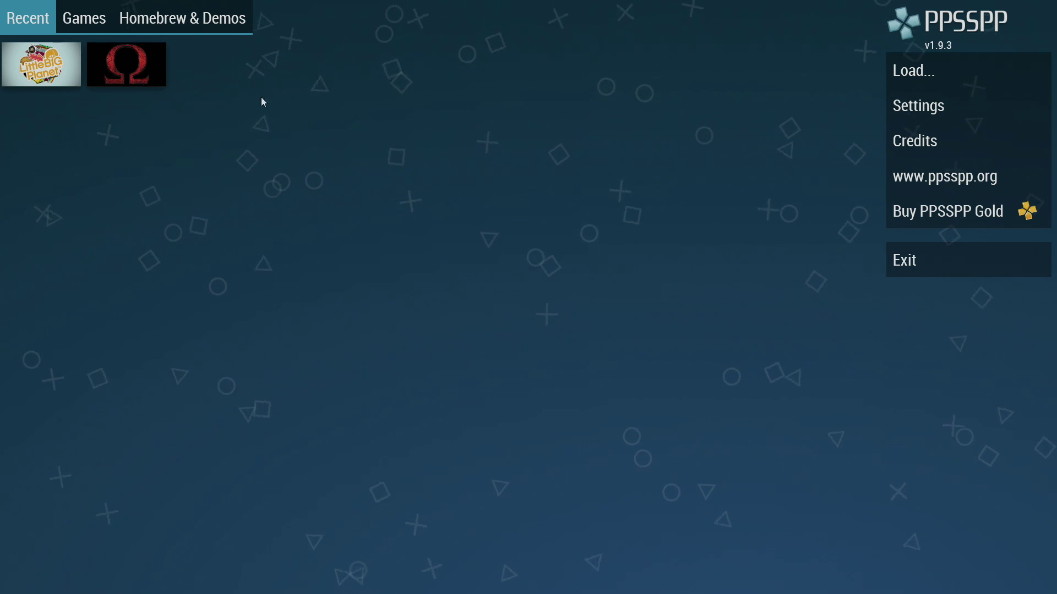
click(84, 18)
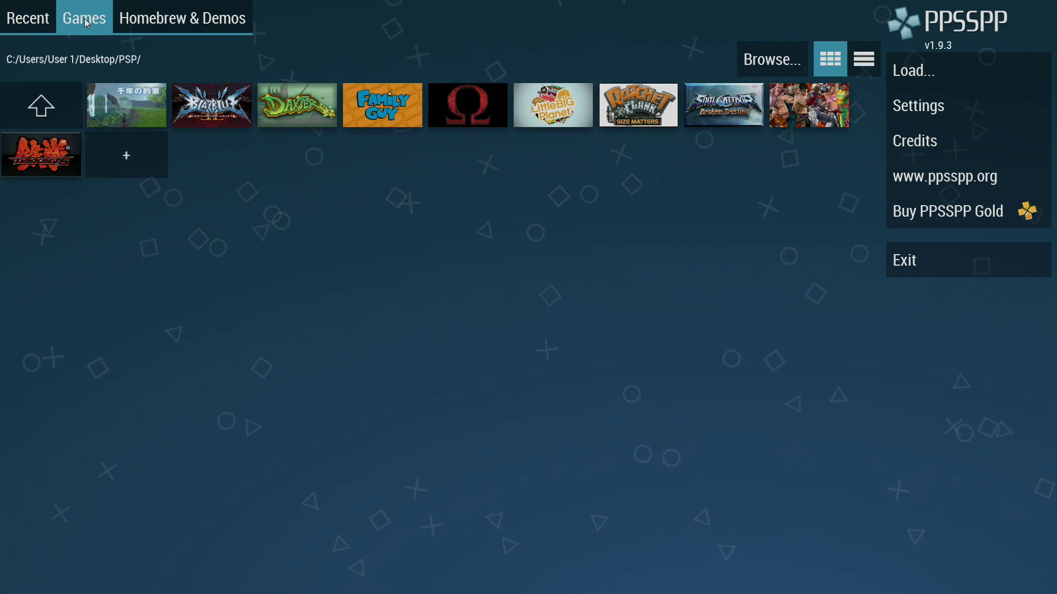
click(574, 98)
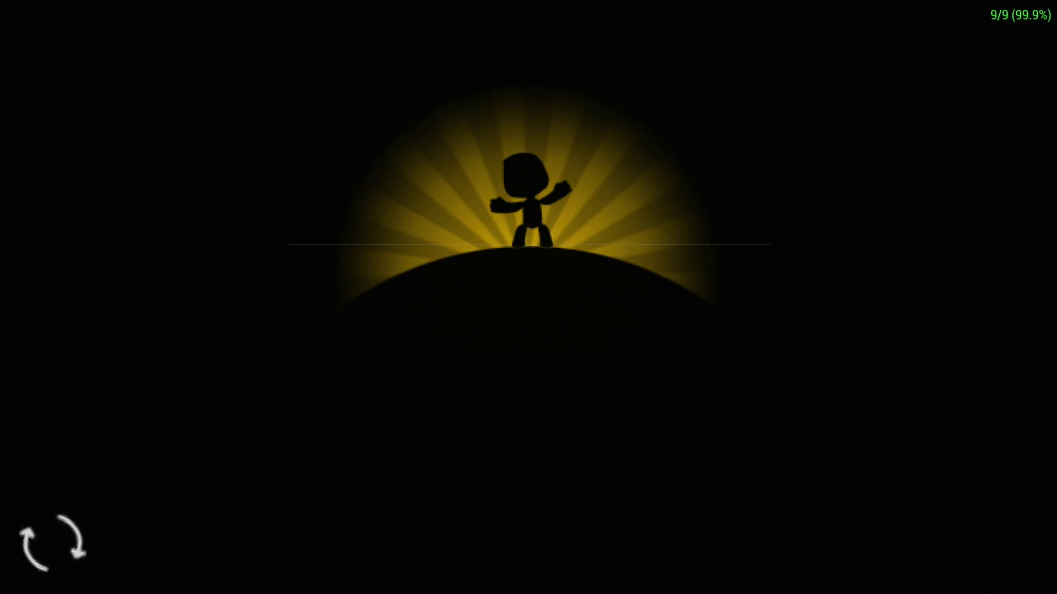
Step: Enter the LittleBigPlanet level, walk Sackboy right and left, then pause the emulator
key(z)
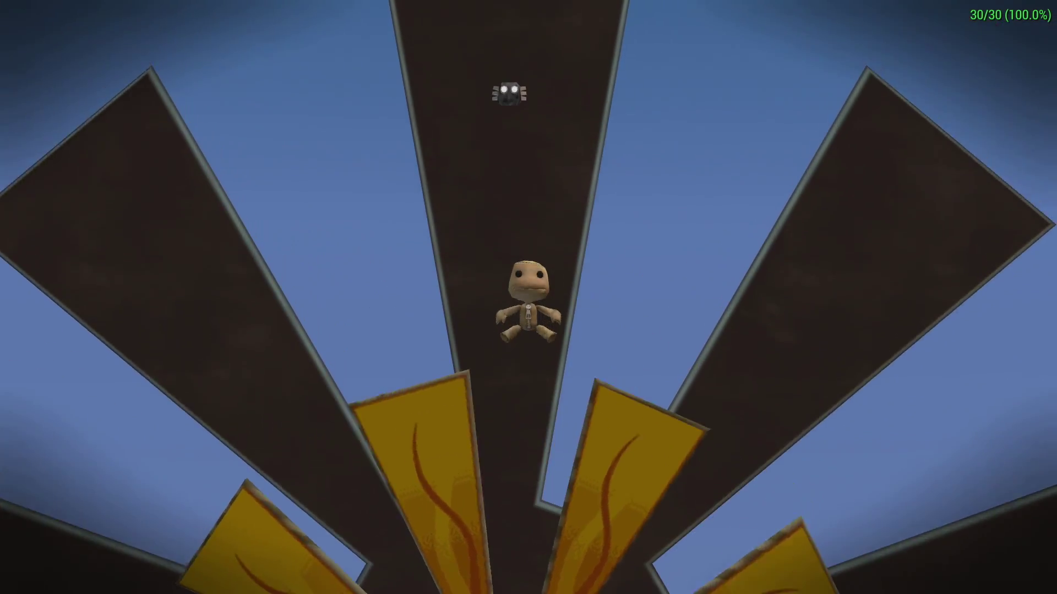
key(d)
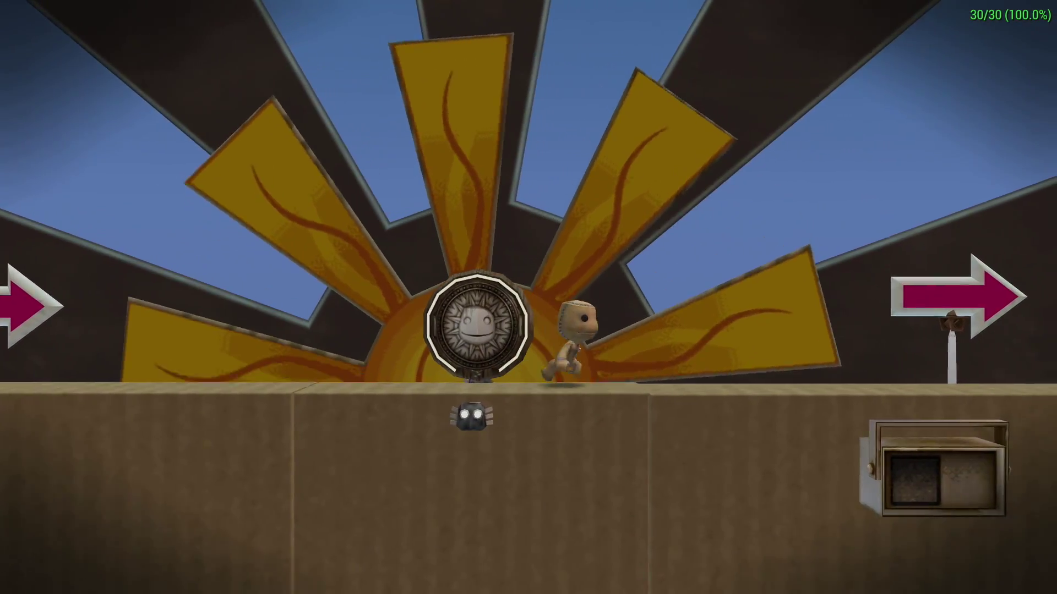
key(a)
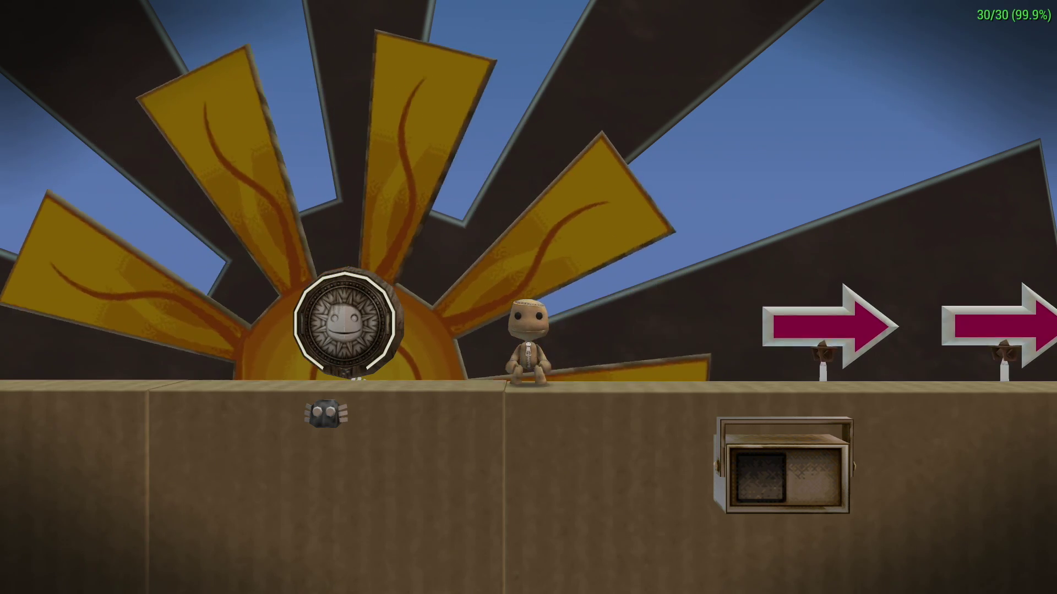
key(Escape)
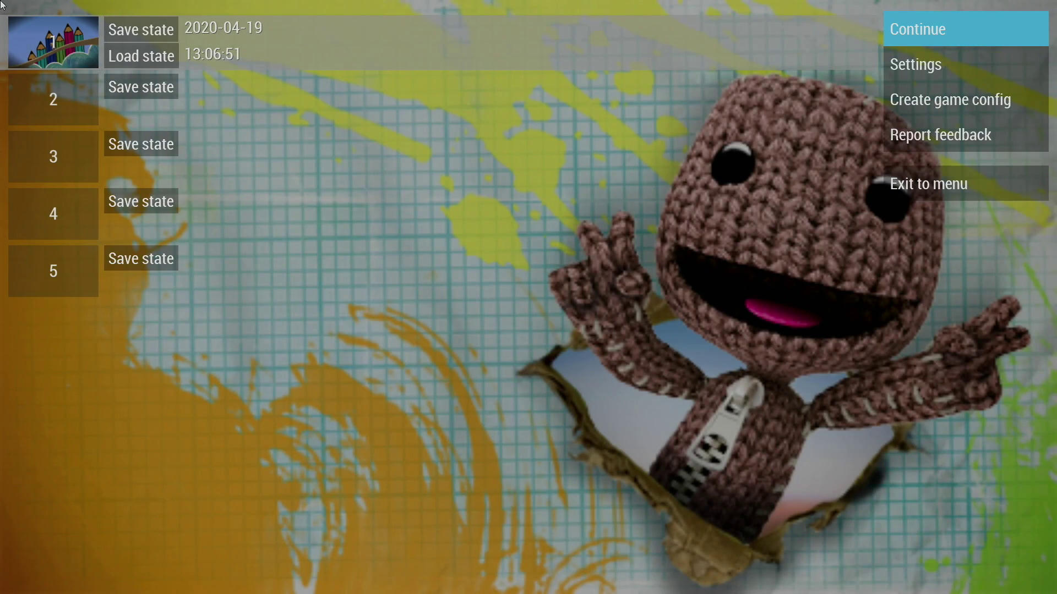
Step: Save the LittleBigPlanet game state into slot 2 from the pause menu
key(Left)
key(Up)
key(Down)
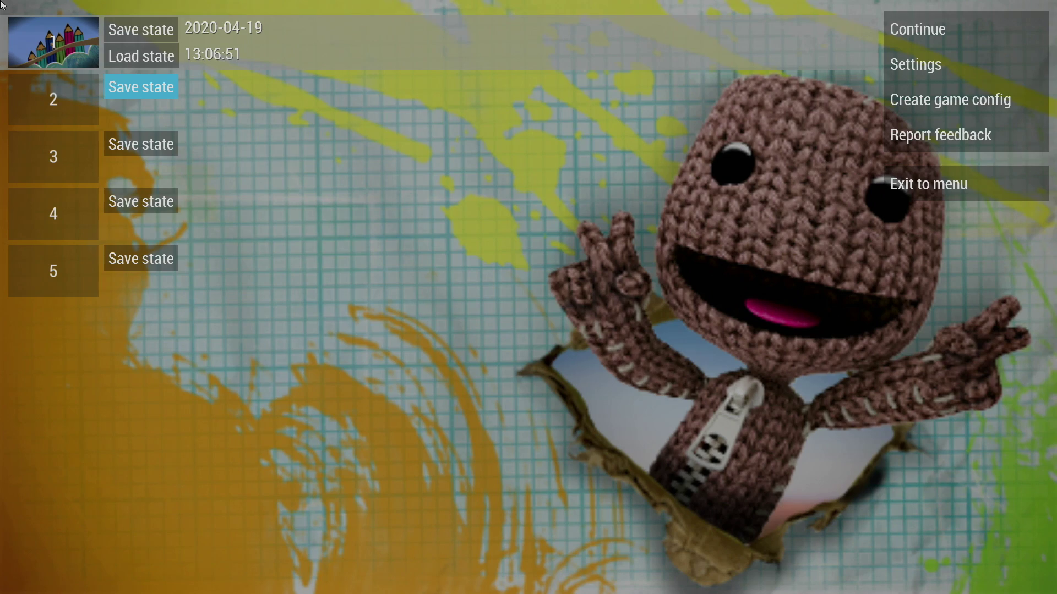
key(Return)
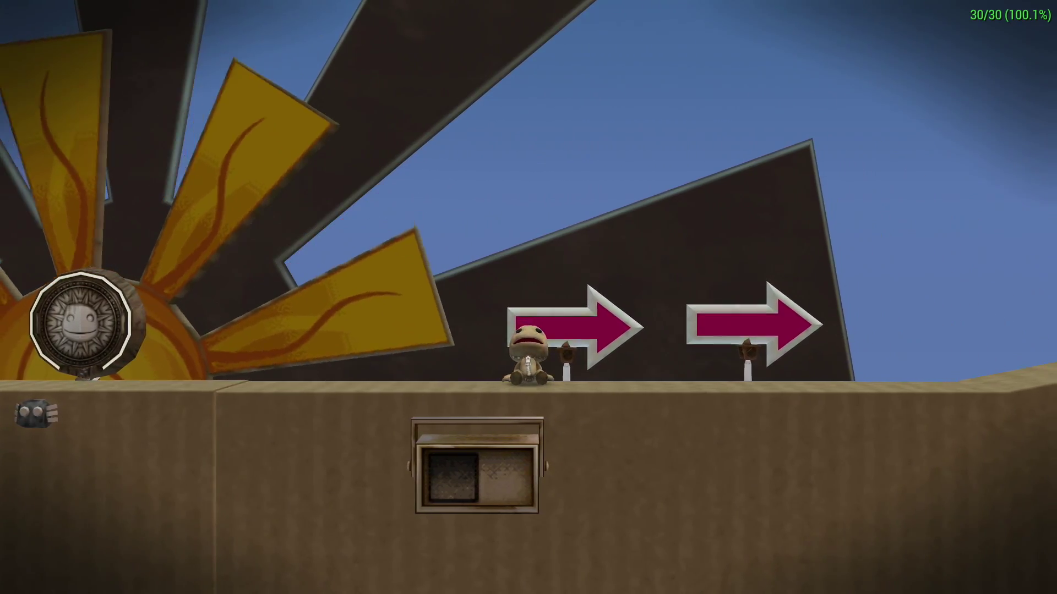
Step: Load the slot 2 save state and keep running and jumping Sackboy rightward
key(Escape)
key(Left)
key(Down)
key(Down)
key(Return)
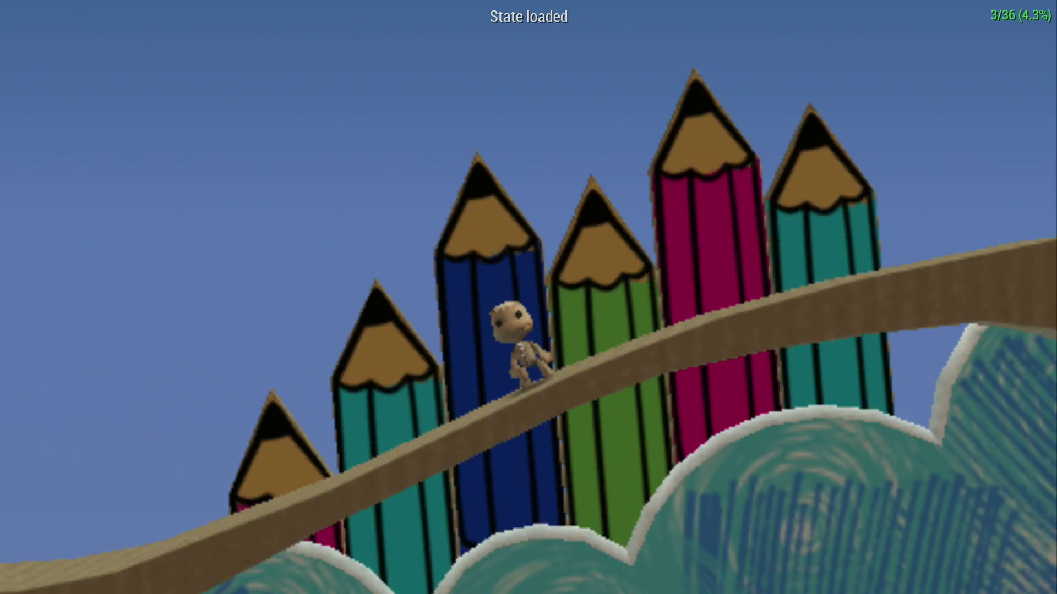
key(Right)
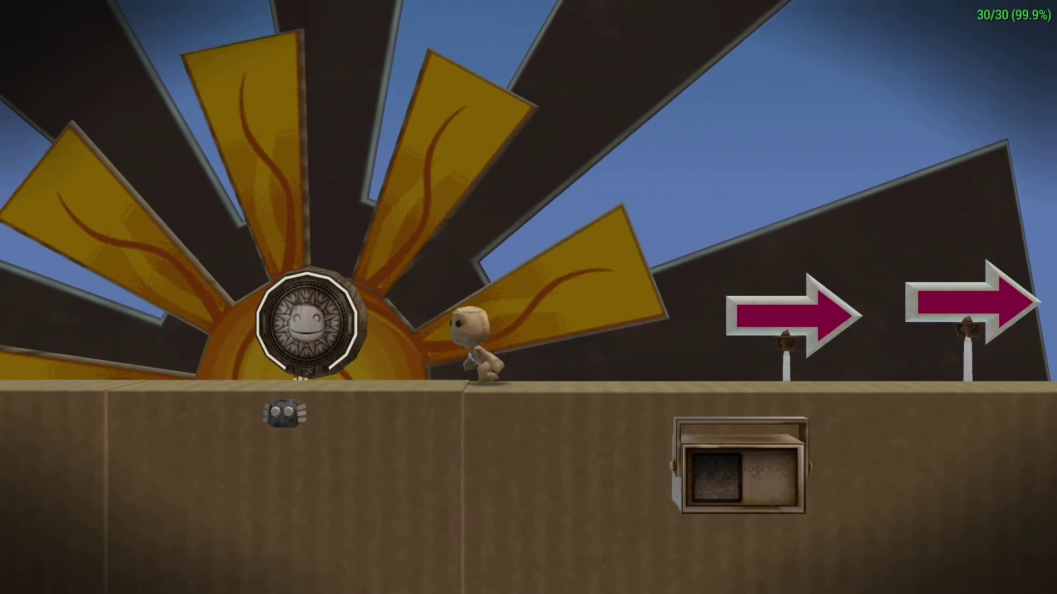
key(z)
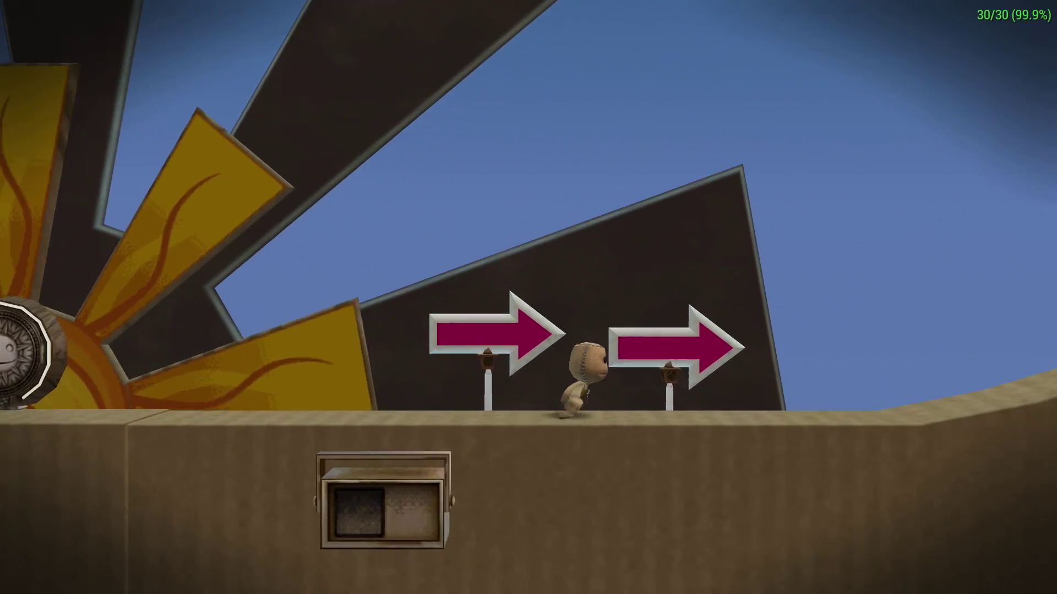
key(z)
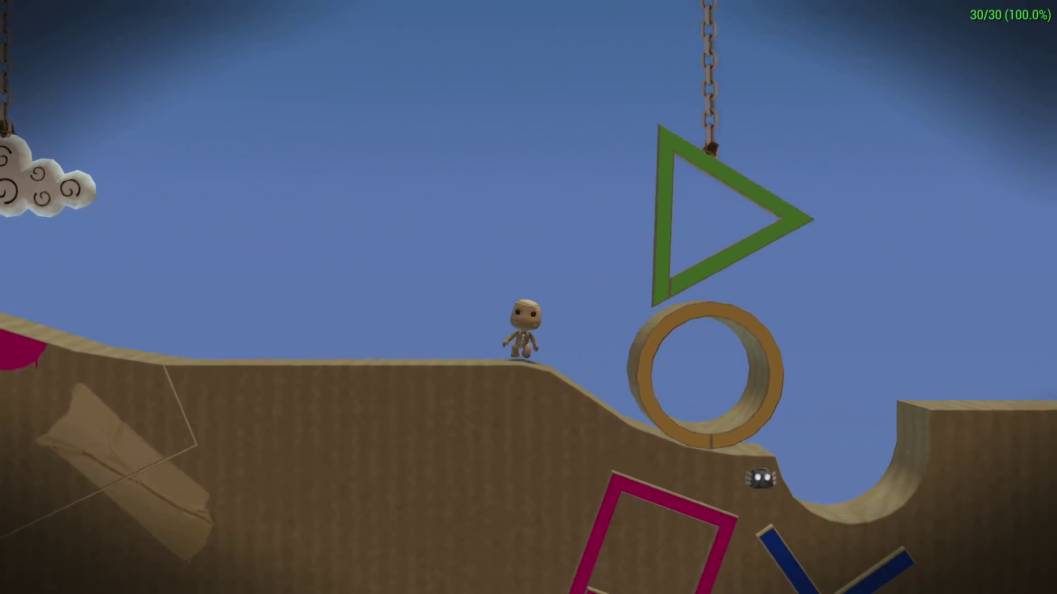
Step: Switch rendering resolution to 1× PSP via the pause menu and resume LittleBigPlanet
key(Escape)
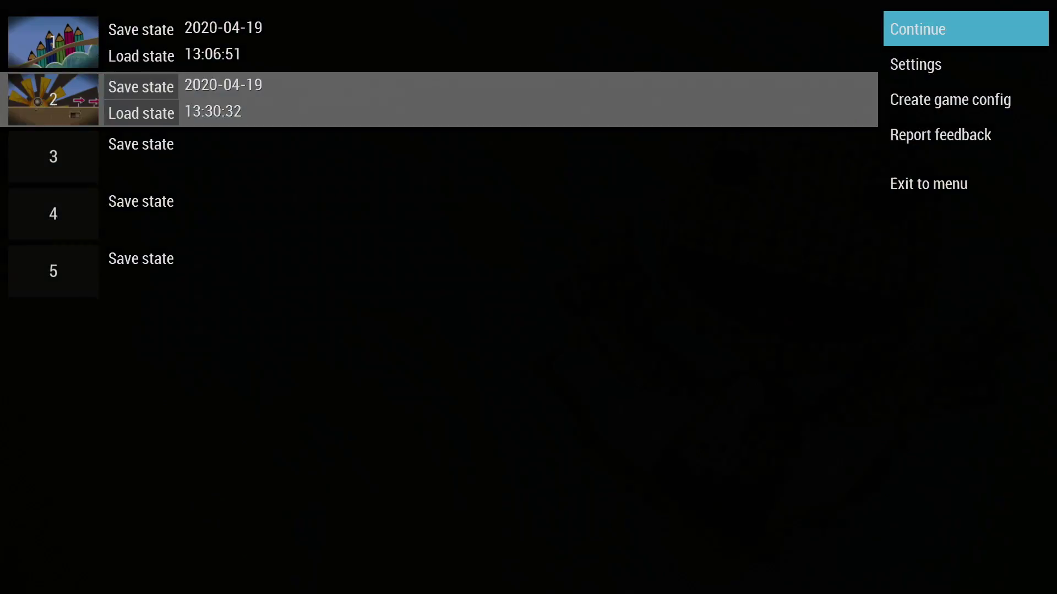
key(Down)
key(Return)
key(Down)
key(Down)
key(Down)
key(Down)
key(Down)
key(Down)
key(Down)
key(Down)
key(Down)
key(Down)
key(Down)
key(Down)
key(Return)
key(Down)
key(Return)
key(Escape)
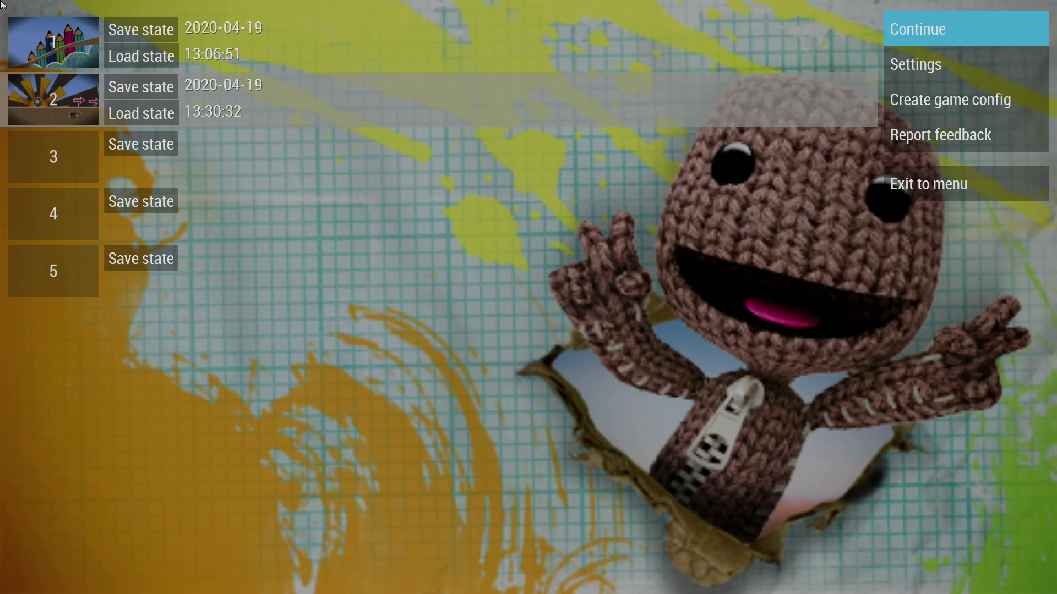
key(Return)
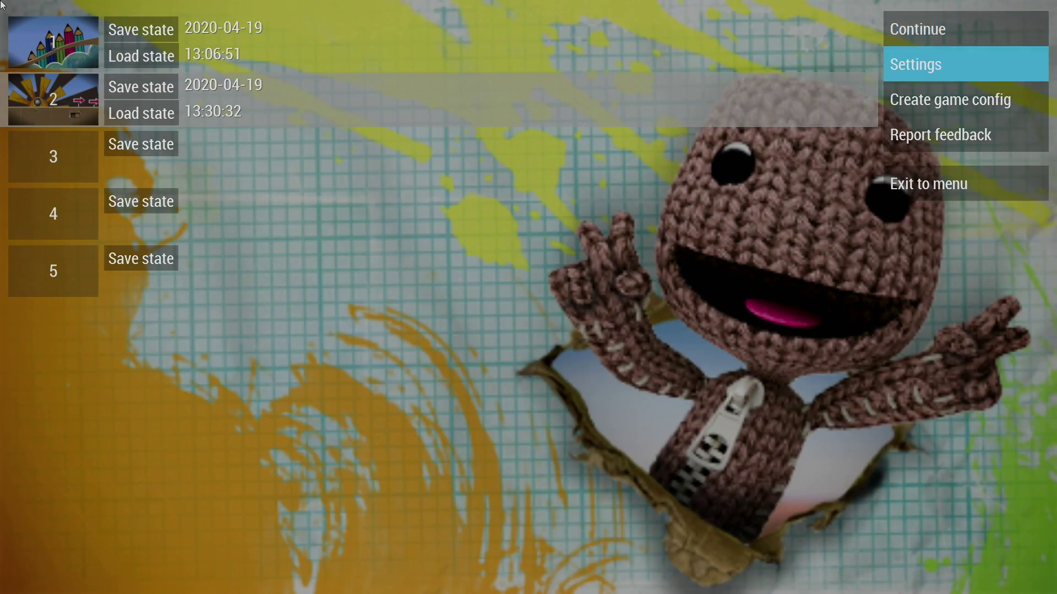
Step: Set rendering resolution back to 8× PSP and continue the game
key(Return)
key(Right)
key(Down)
key(Down)
key(Down)
key(Down)
key(Down)
key(Down)
key(Down)
key(Down)
key(Down)
key(Down)
key(Down)
key(Return)
key(Down)
key(Down)
key(Down)
key(Down)
key(Down)
key(Down)
key(Down)
key(Down)
key(Return)
key(Escape)
key(Return)
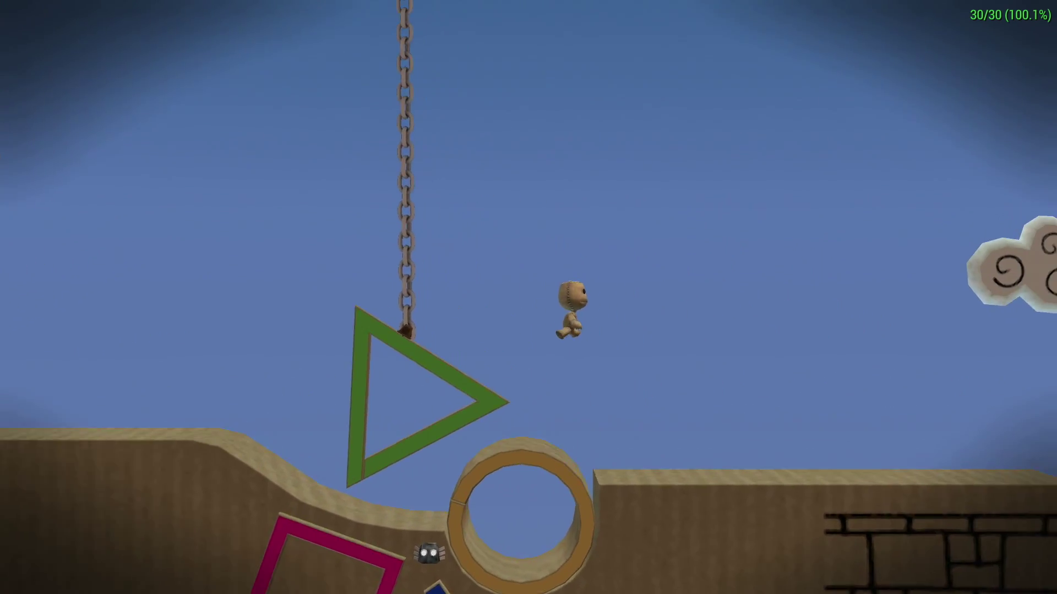
Step: Drop LittleBigPlanet to 1× PSP rendering resolution and resume for comparison
key(Escape)
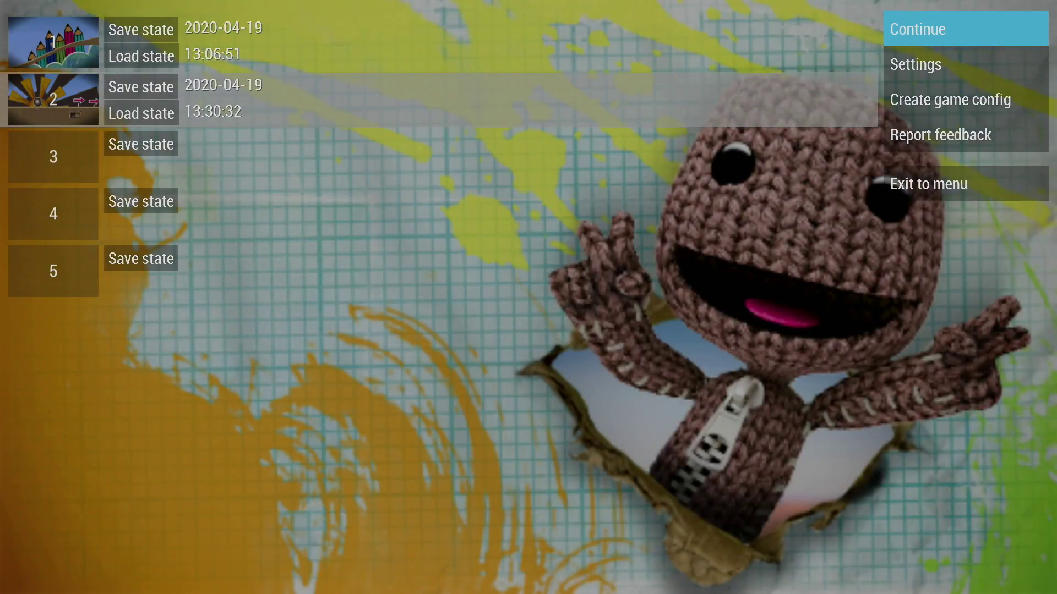
key(Down)
key(Return)
key(Down)
key(Right)
key(Down)
key(Down)
key(Down)
key(Down)
key(Down)
key(Down)
key(Down)
key(Down)
key(Down)
key(Down)
key(Down)
key(Return)
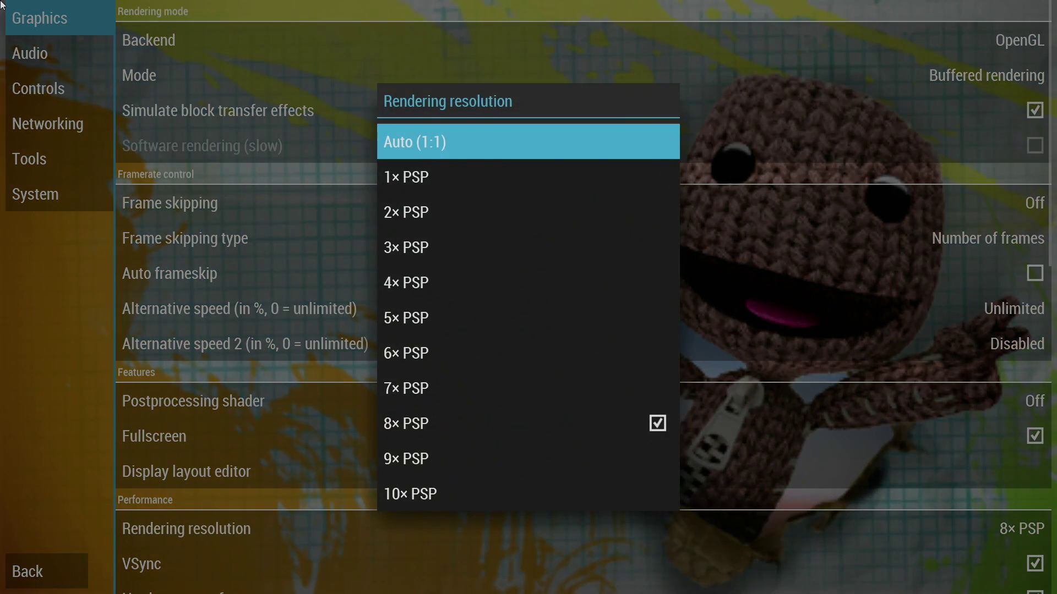
key(Down)
key(Escape)
key(Escape)
key(Escape)
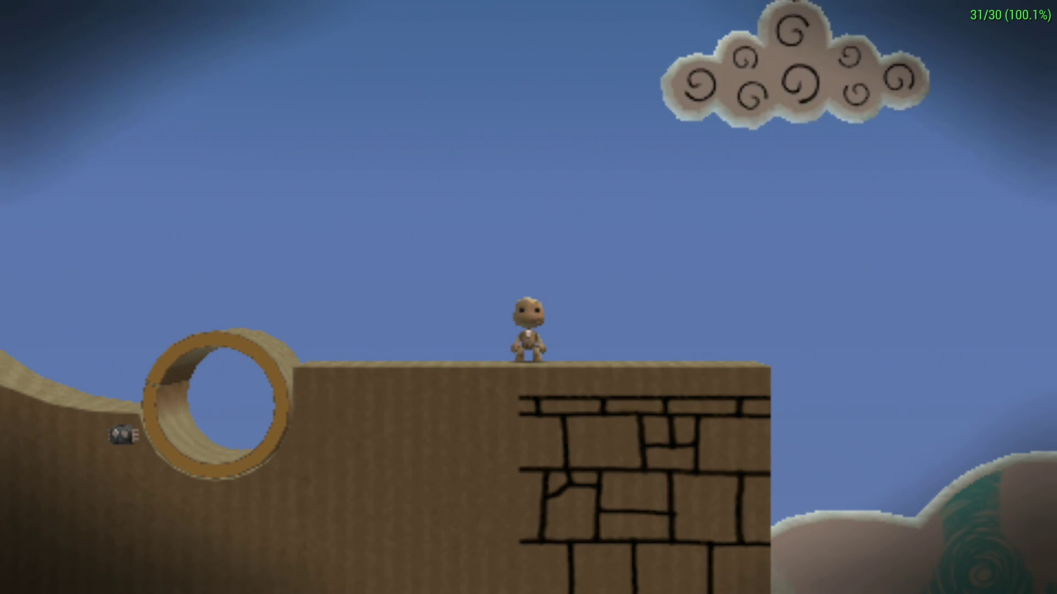
Step: Switch rendering resolution to 3× PSP and resume the game
key(Escape)
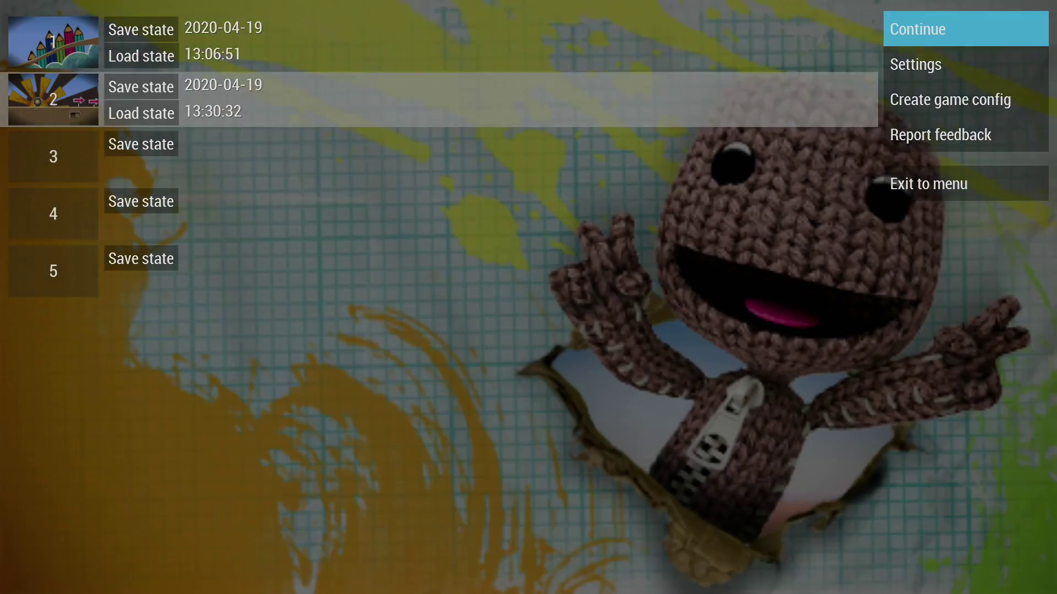
key(Down)
key(Return)
key(Down)
key(Down)
key(Down)
key(Down)
key(Down)
key(Down)
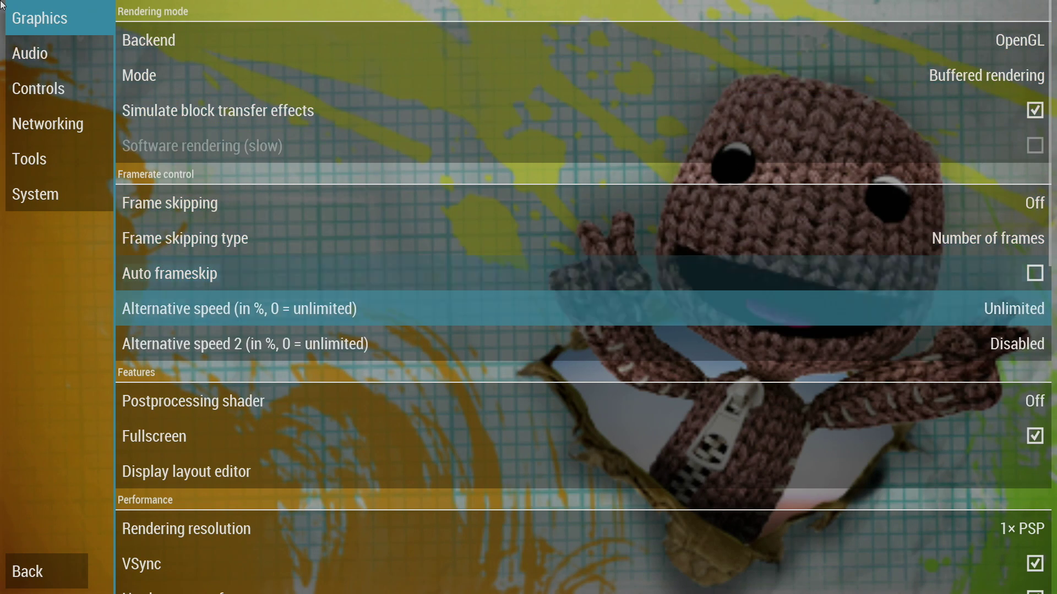
key(Down)
key(Down)
key(Down)
key(Down)
key(Down)
key(Return)
key(Down)
key(Down)
key(Down)
key(Return)
key(Escape)
key(Escape)
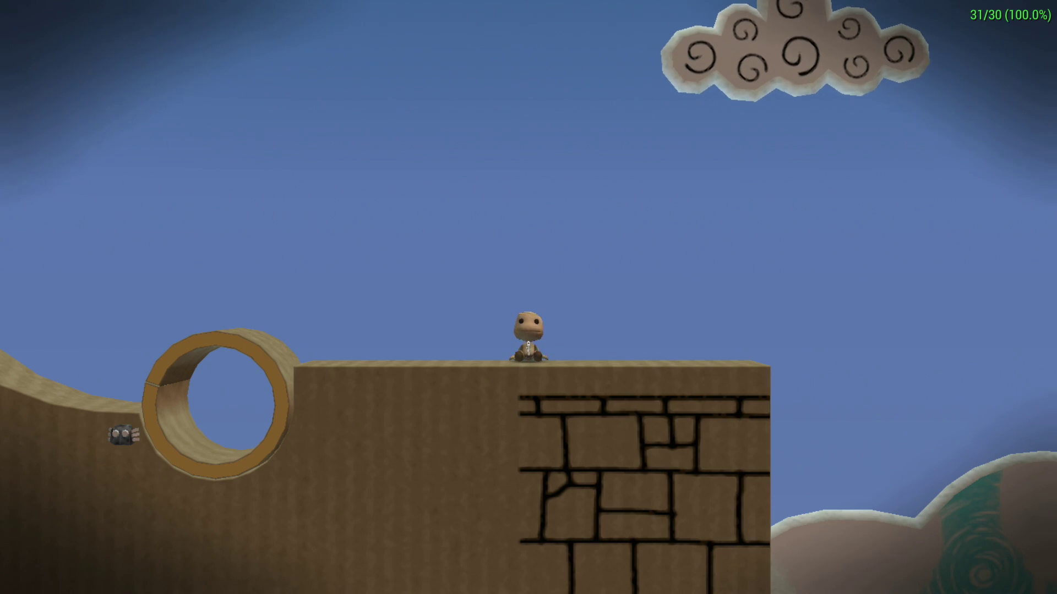
Step: Exit LittleBigPlanet to PPSSPP's main menu and bring up the full games list
key(Right)
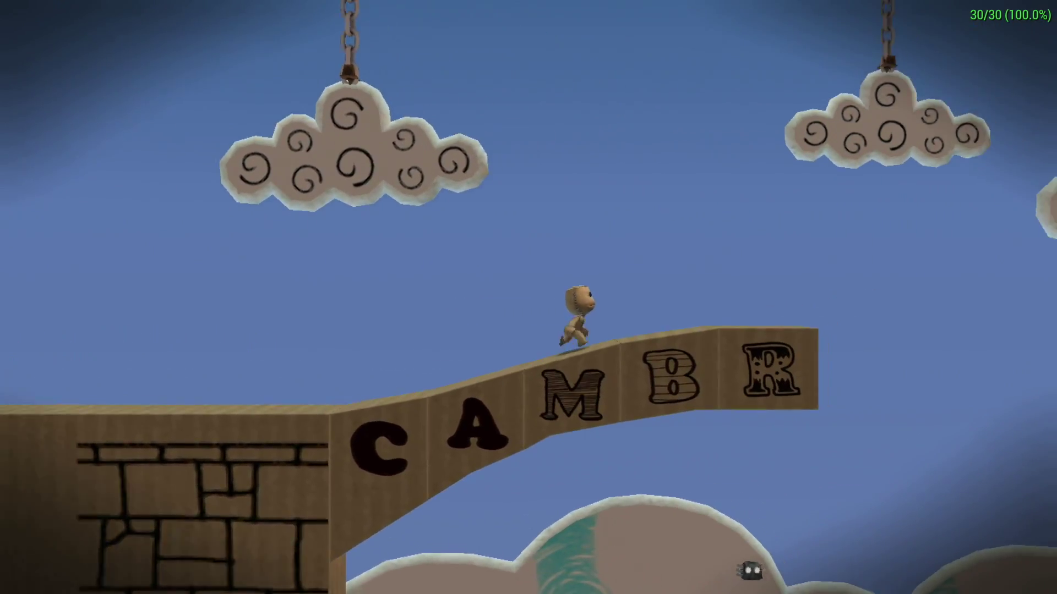
key(Escape)
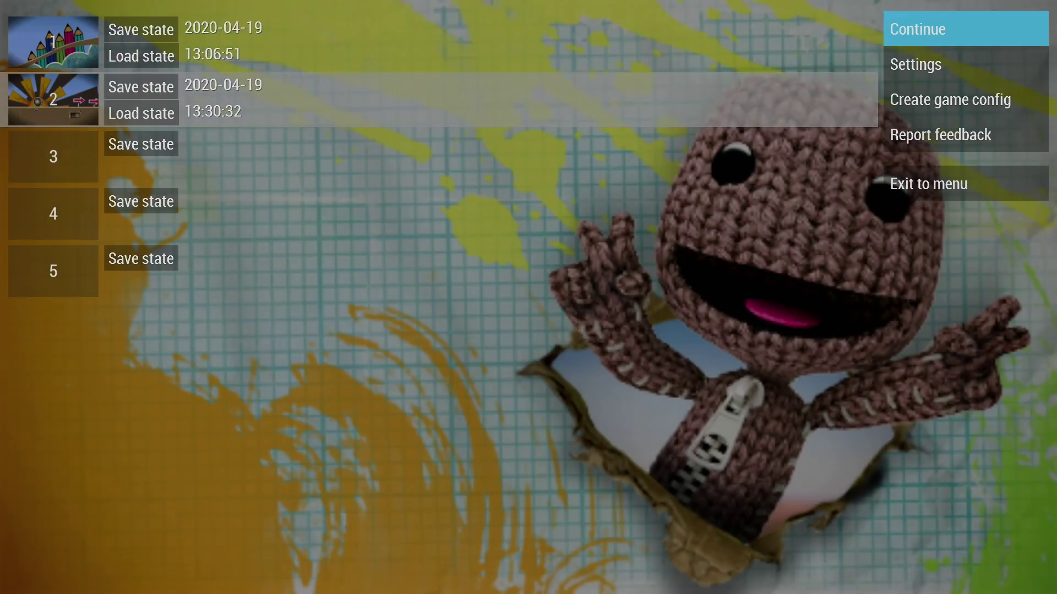
key(Left)
key(Right)
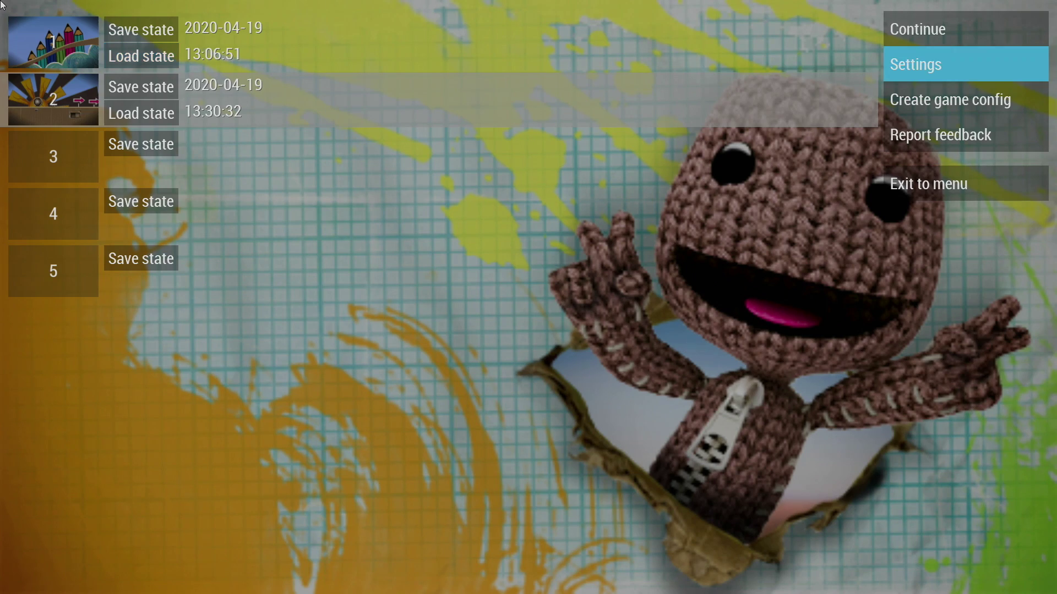
key(Down)
key(Down)
key(Down)
key(Return)
key(Down)
key(Up)
key(Right)
key(Right)
key(Right)
key(Right)
key(Right)
key(Right)
key(Right)
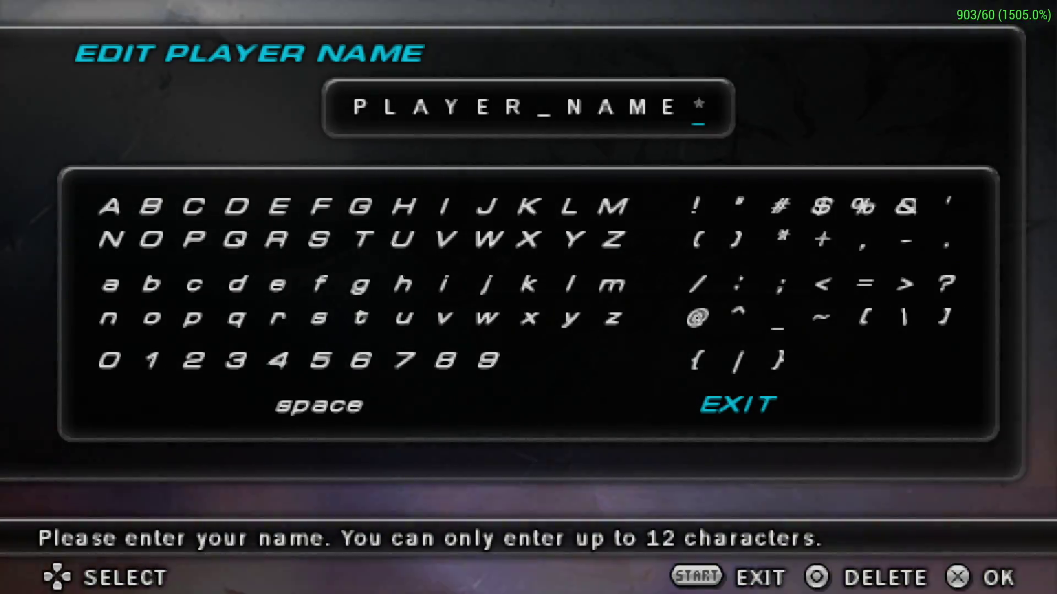
Step: Confirm the player name, pick a fighter, dismiss the save-data and install notices, and start Practice mode
key(space)
key(z)
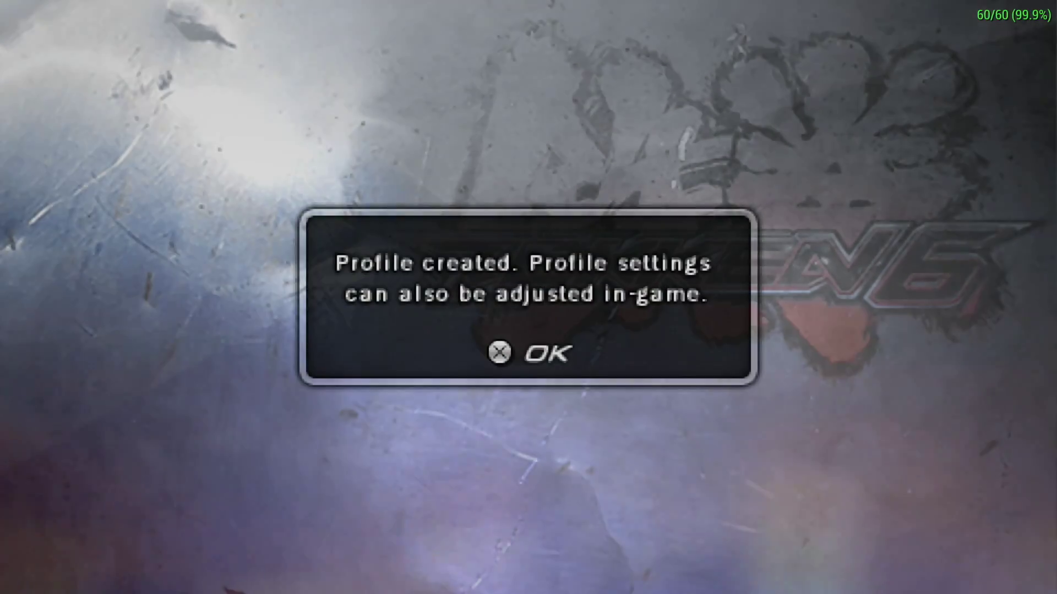
key(z)
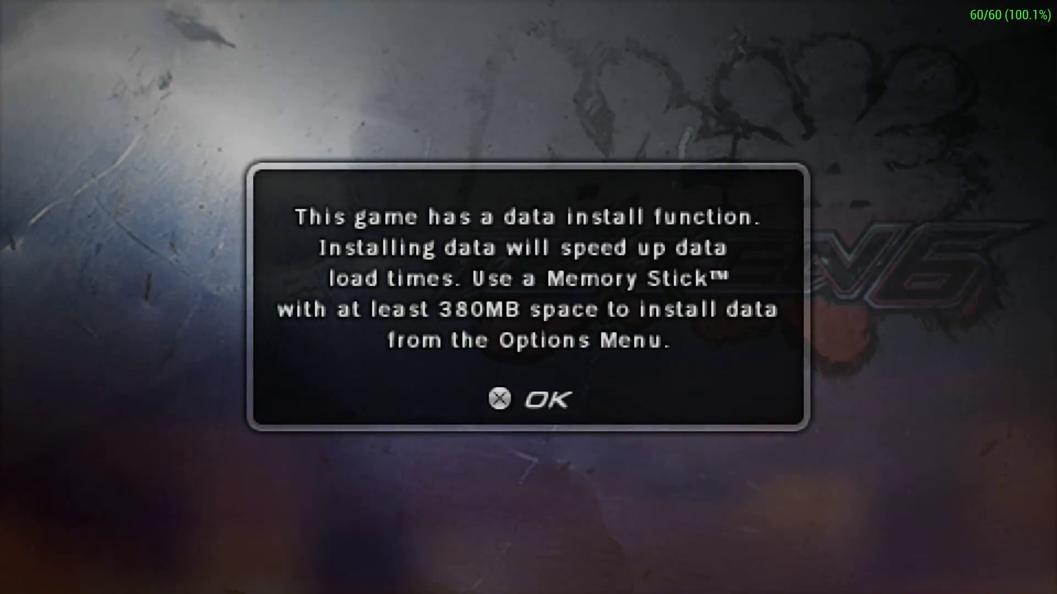
key(z)
key(Escape)
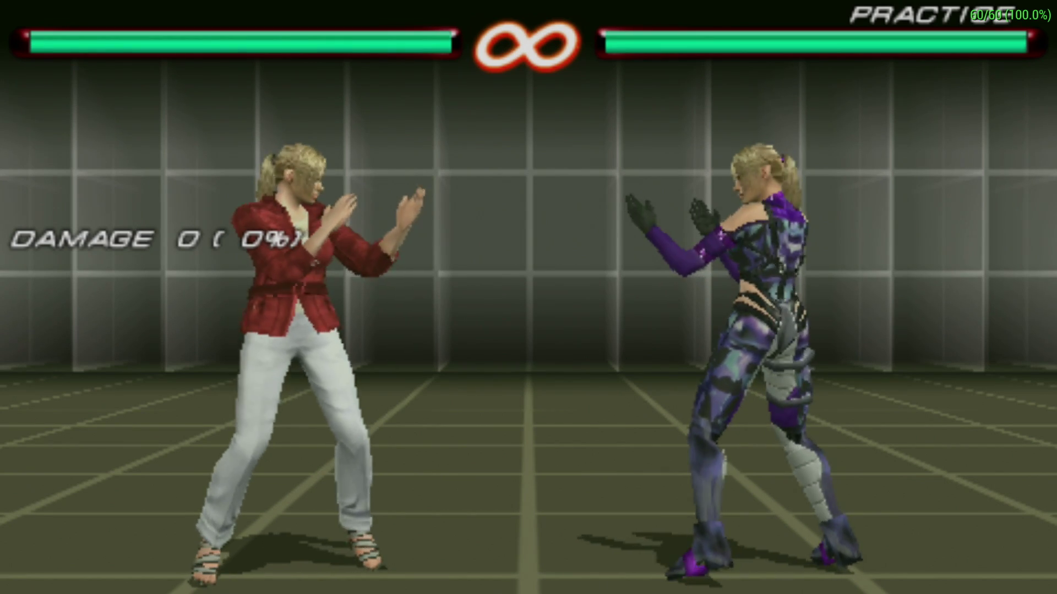
Step: Pause the match, set Graphics rendering resolution to 8× PSP, and resume play
key(Escape)
key(Down)
key(Return)
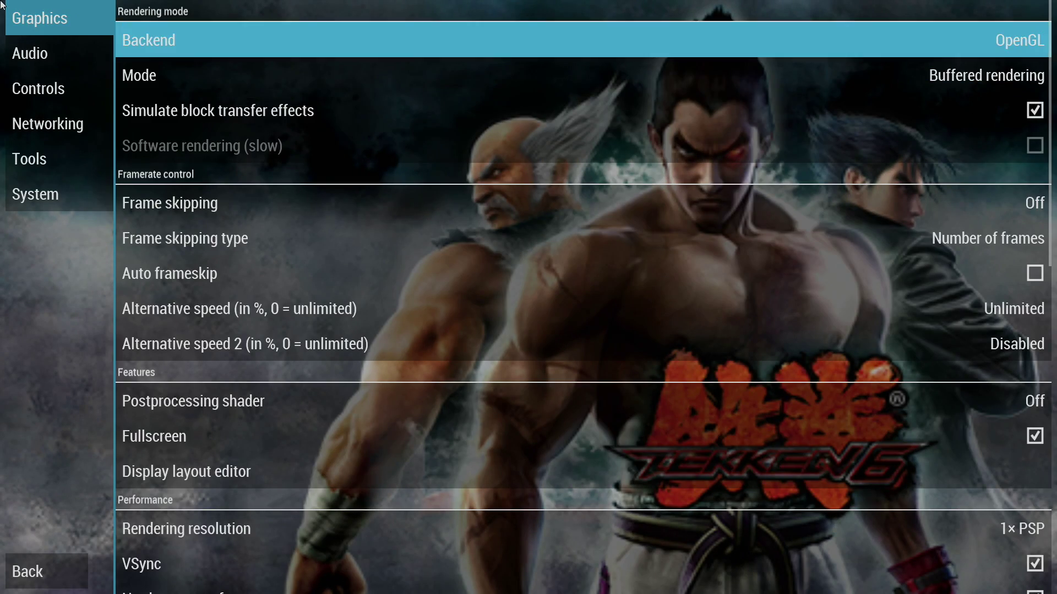
key(Down)
key(Down)
key(Down)
key(Down)
key(Down)
key(Down)
key(Down)
key(Down)
key(Down)
key(Down)
key(Down)
key(Down)
key(Down)
key(Down)
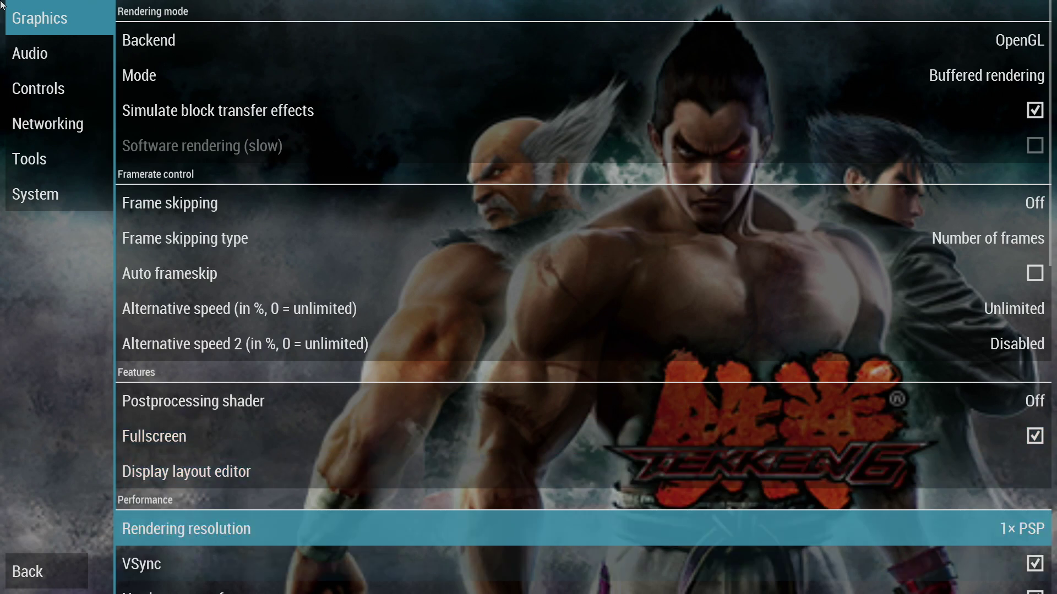
key(Up)
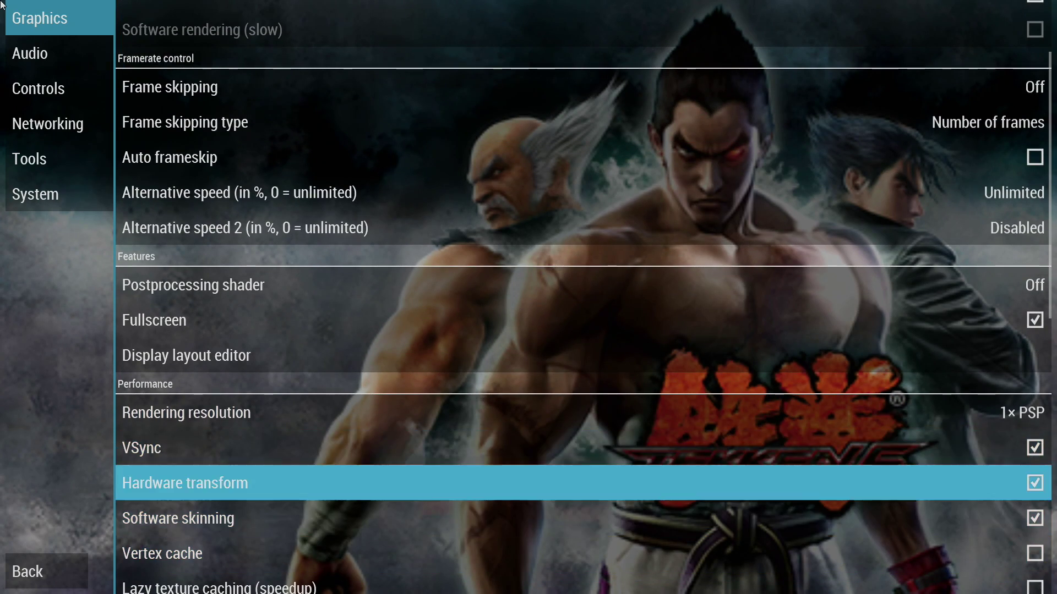
key(Return)
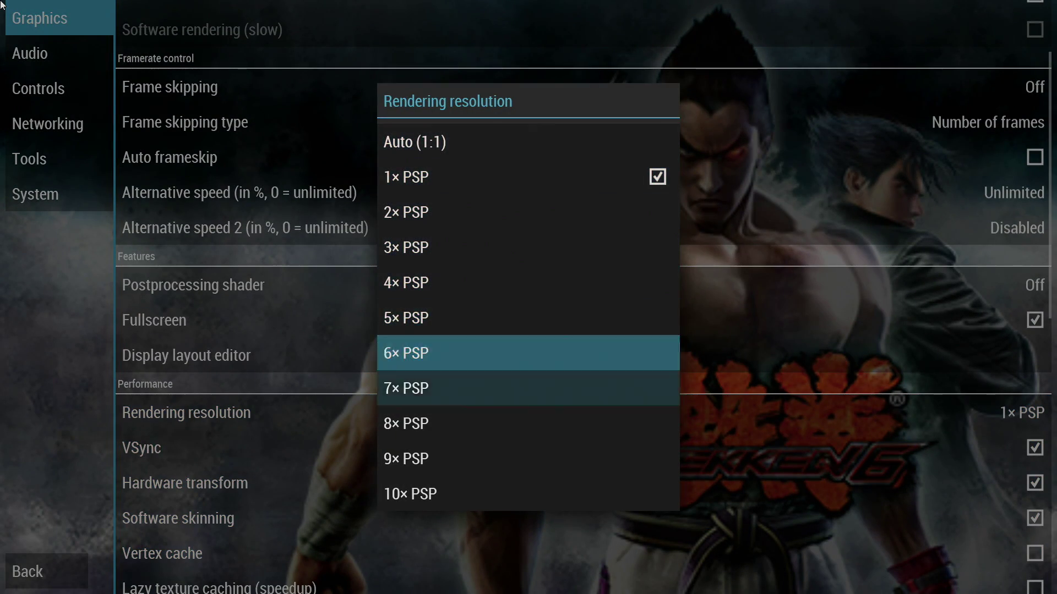
key(Down)
key(Return)
key(Escape)
key(Return)
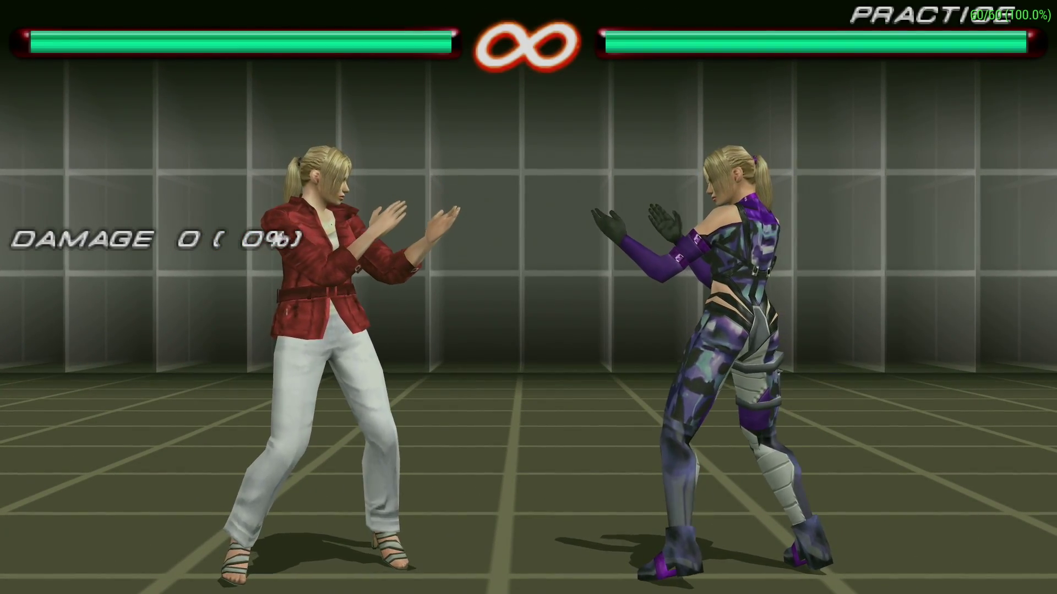
Step: Dash in and land several punch, launcher and high-kick combos on the practice opponent
key(Right)
key(a)
key(s)
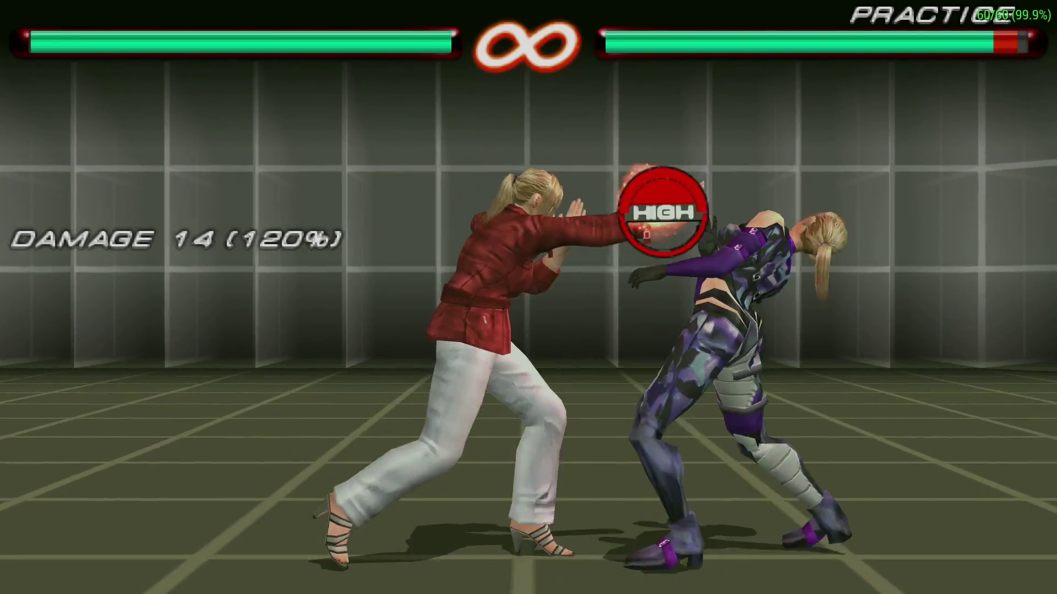
key(Right)
key(a)
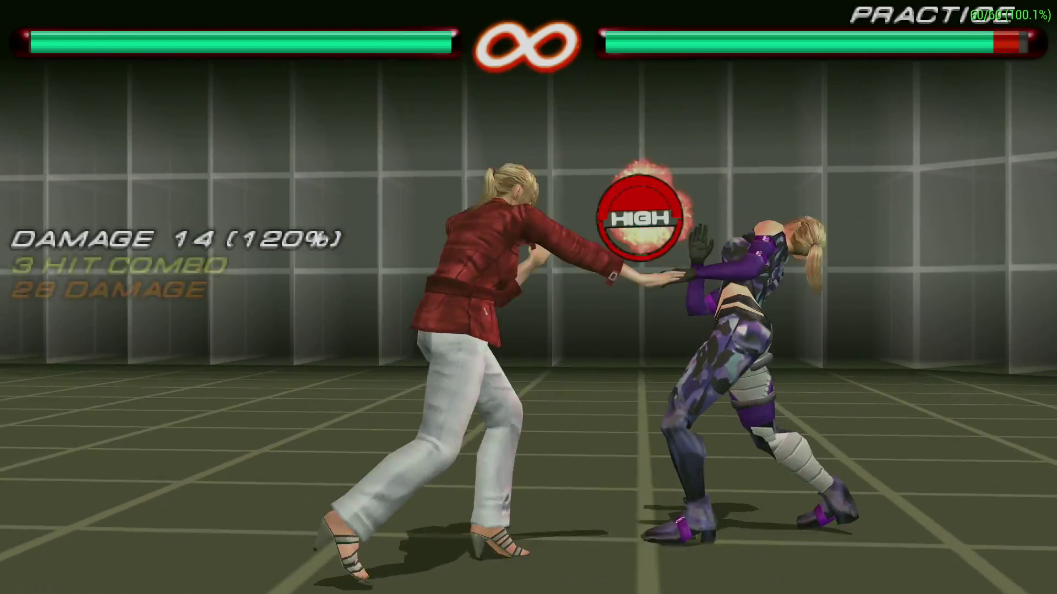
key(s)
key(Right)
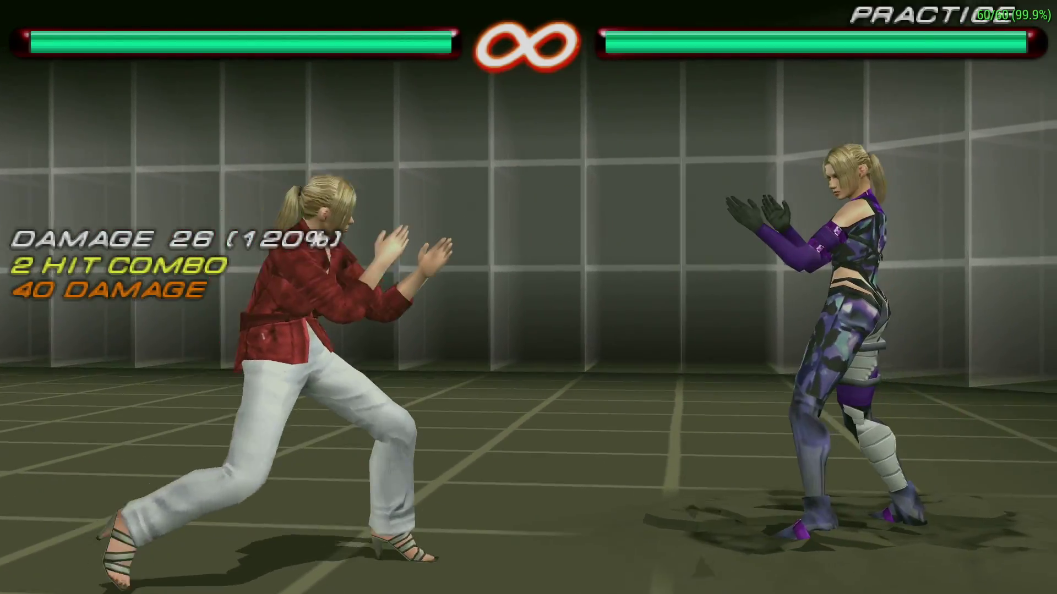
key(x)
key(a)
key(s)
key(Right)
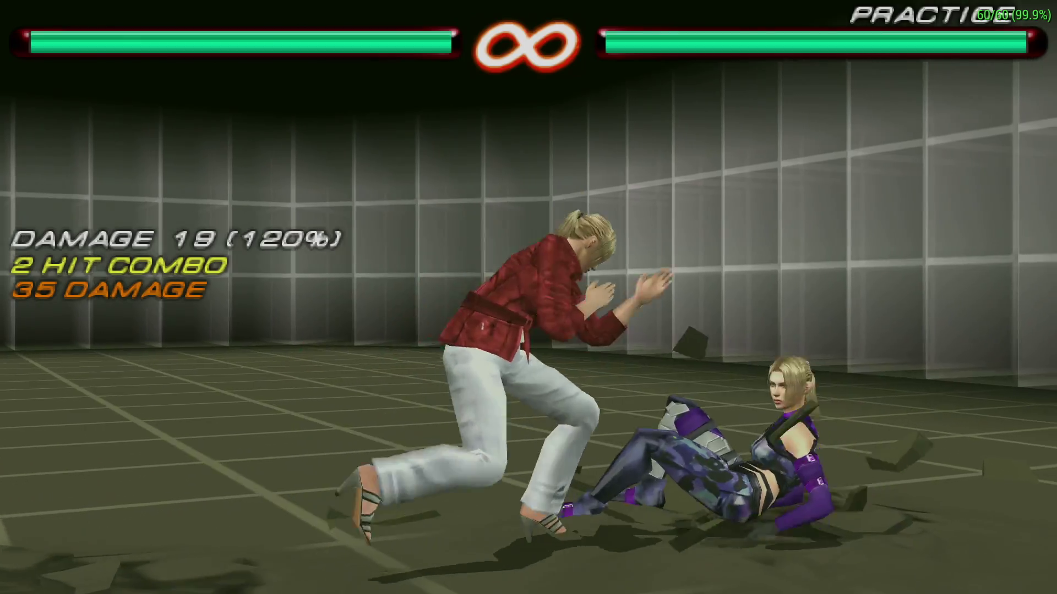
key(x)
key(x)
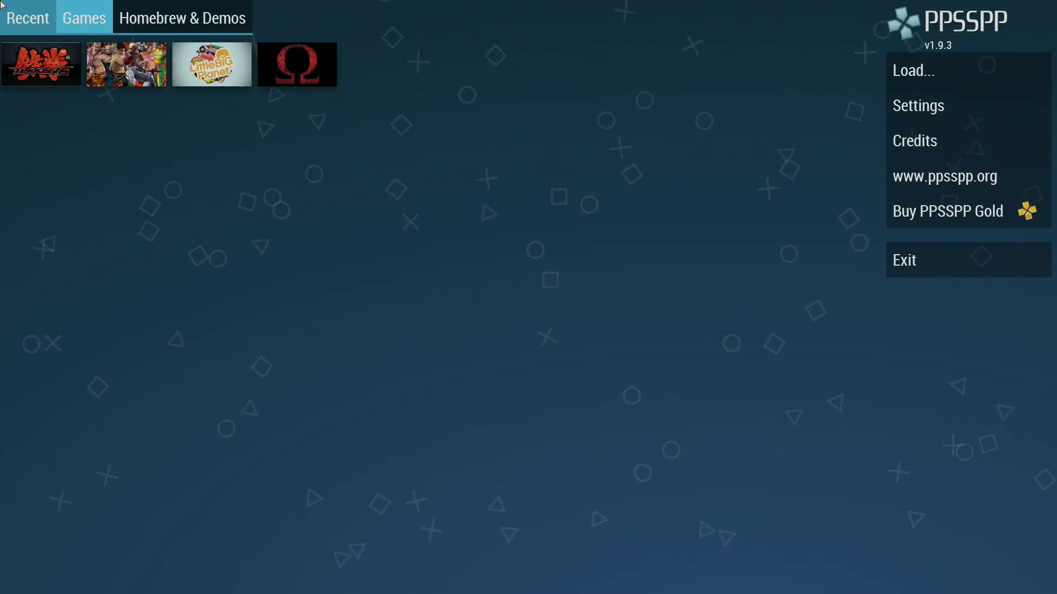
key(Right)
key(Down)
key(Down)
key(Up)
key(Up)
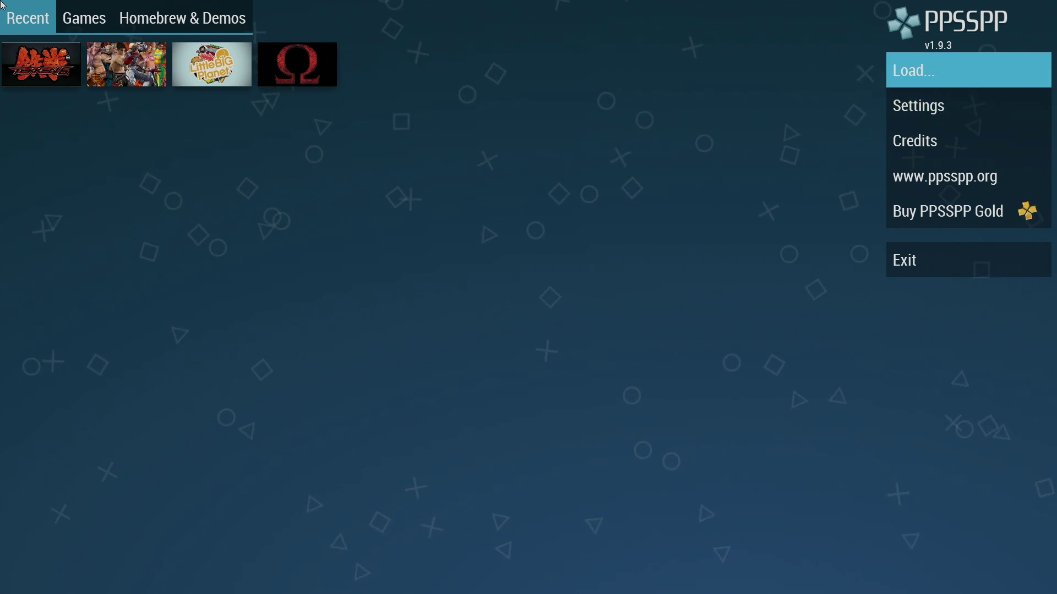